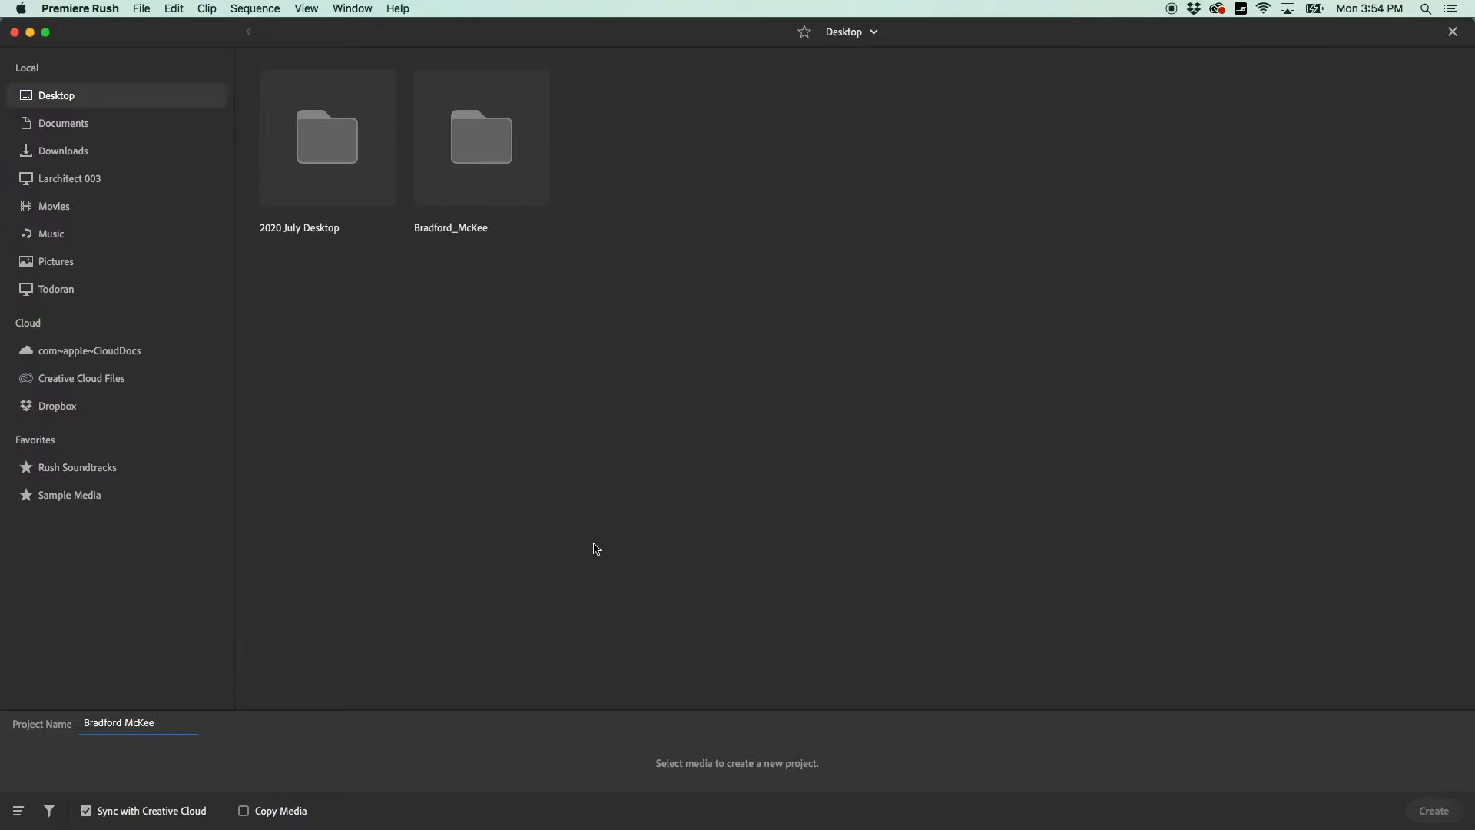
click(495, 304)
double_click(484, 151)
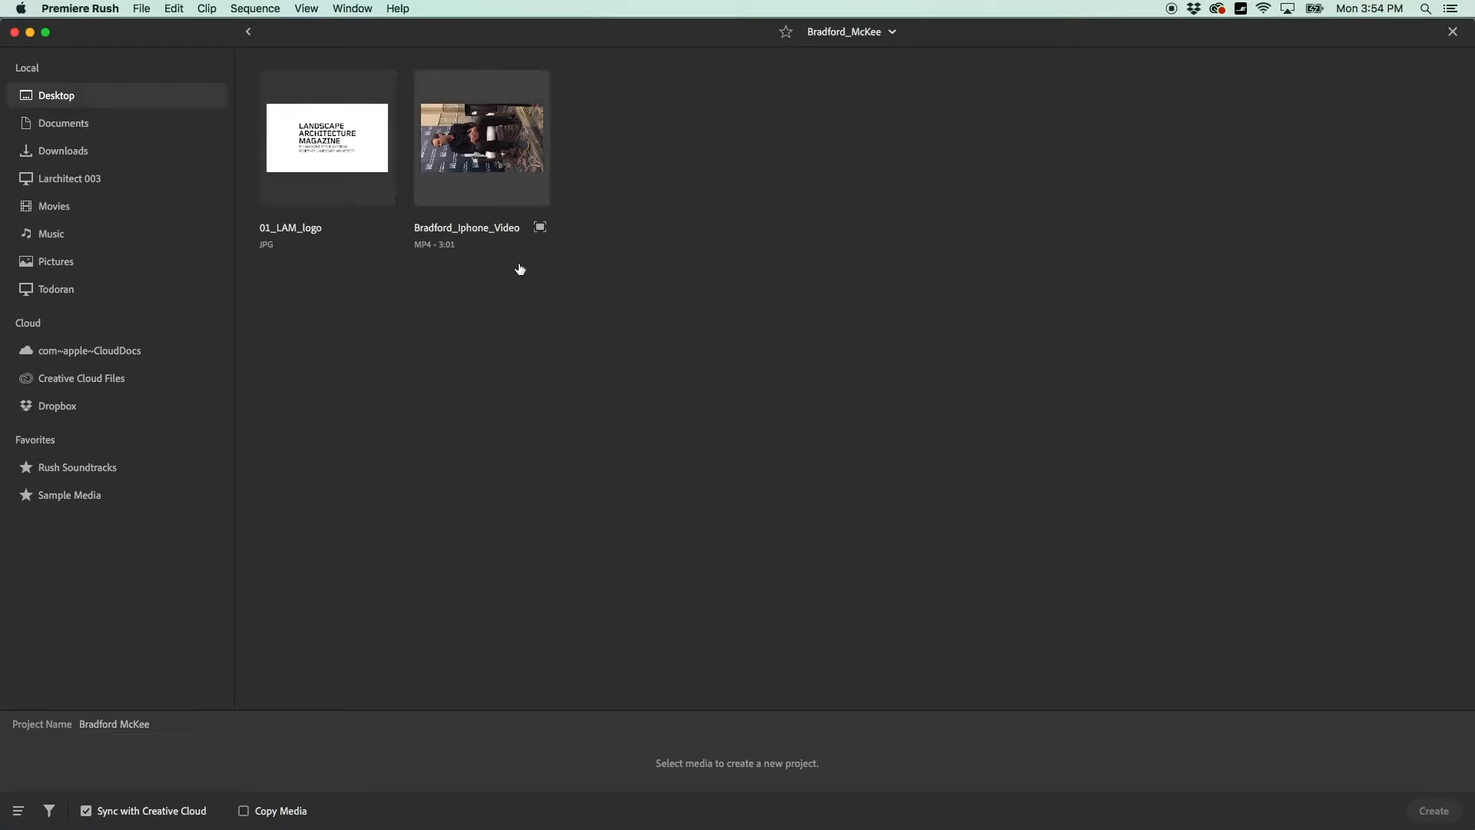
click(484, 153)
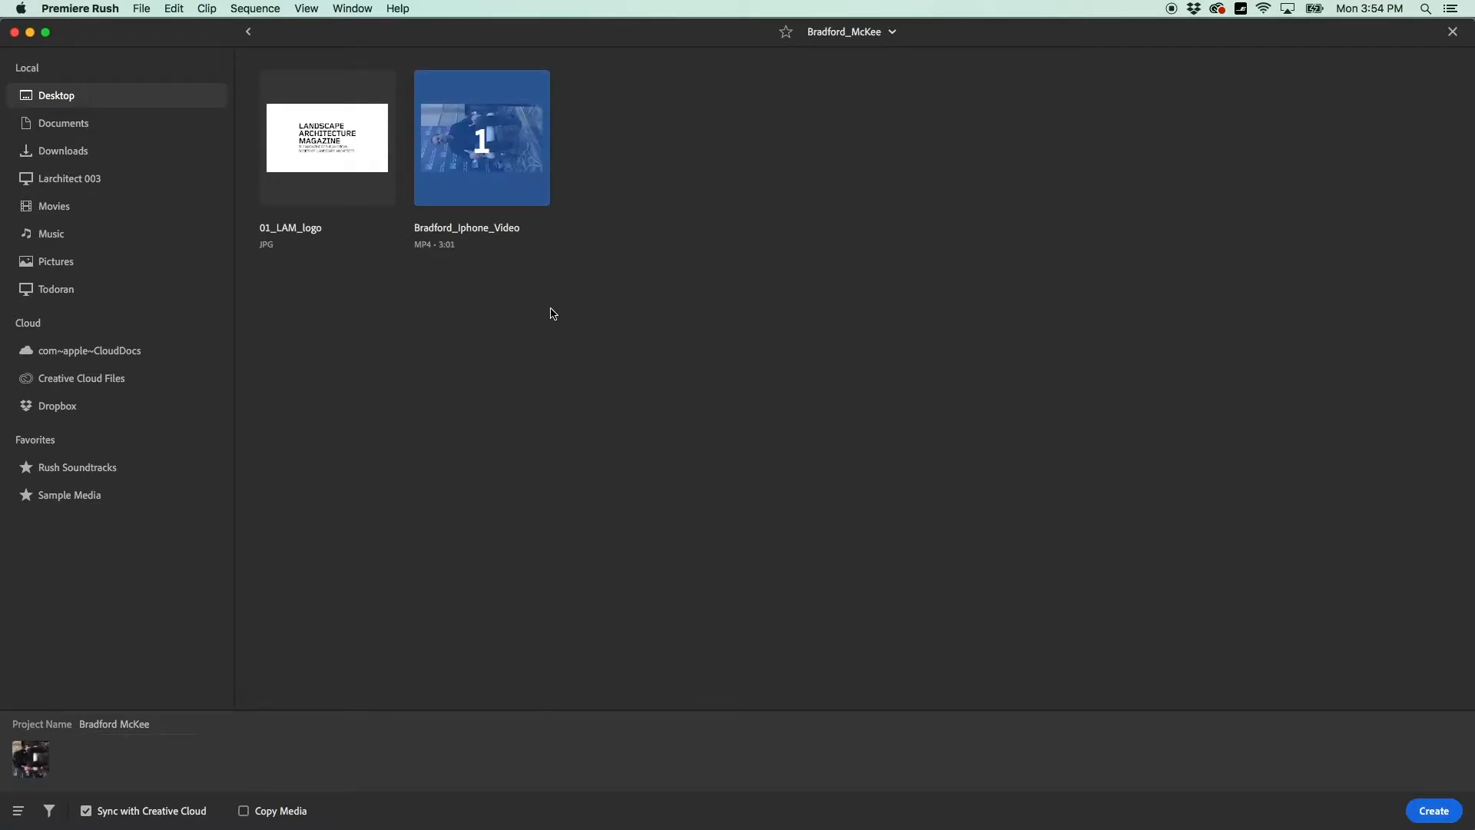
click(1430, 817)
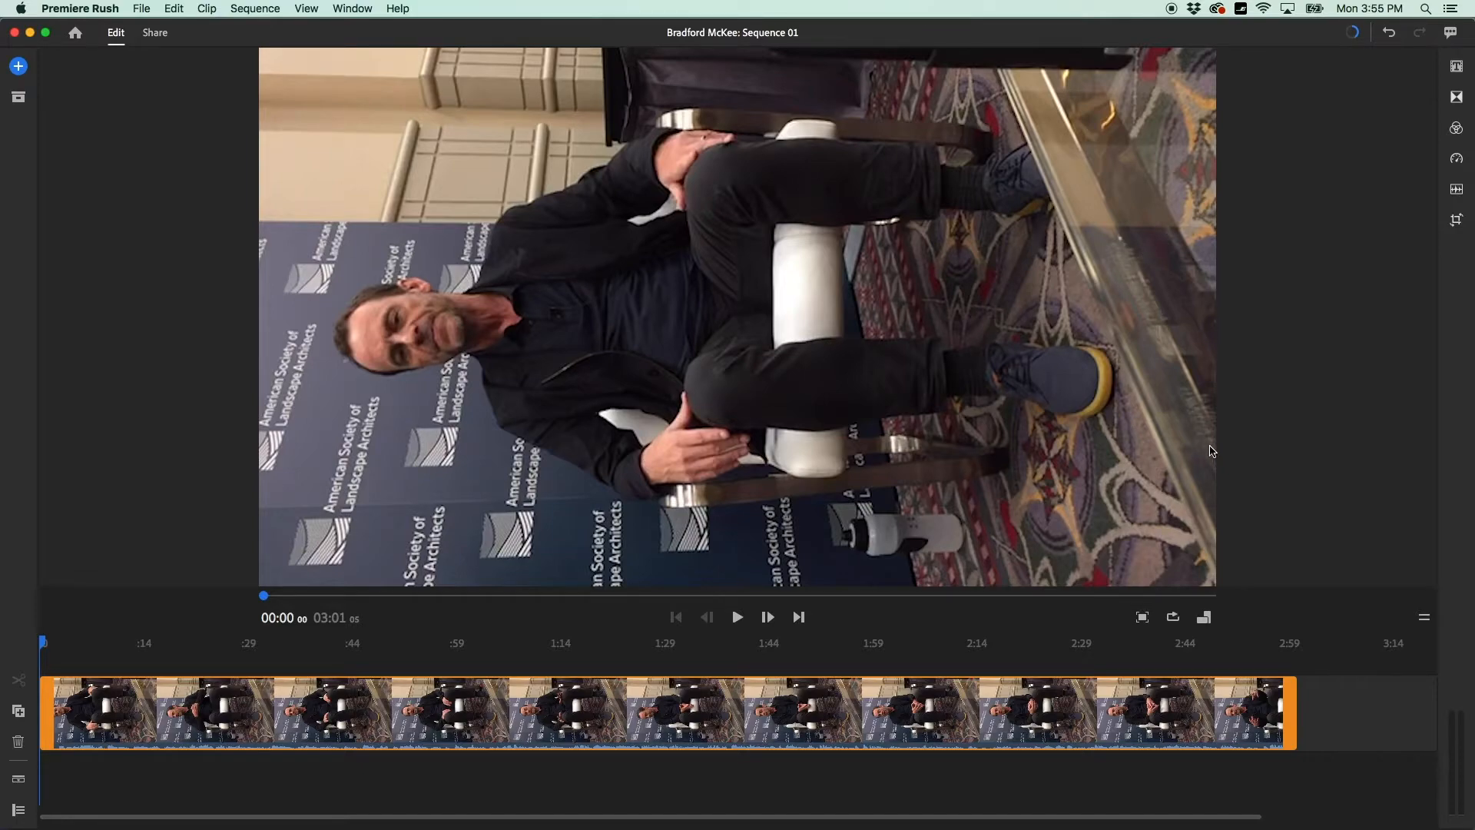
Switch the sequence to Portrait, rotate the interview clip 90° upright, and scrub to about 00:13.
click(1204, 618)
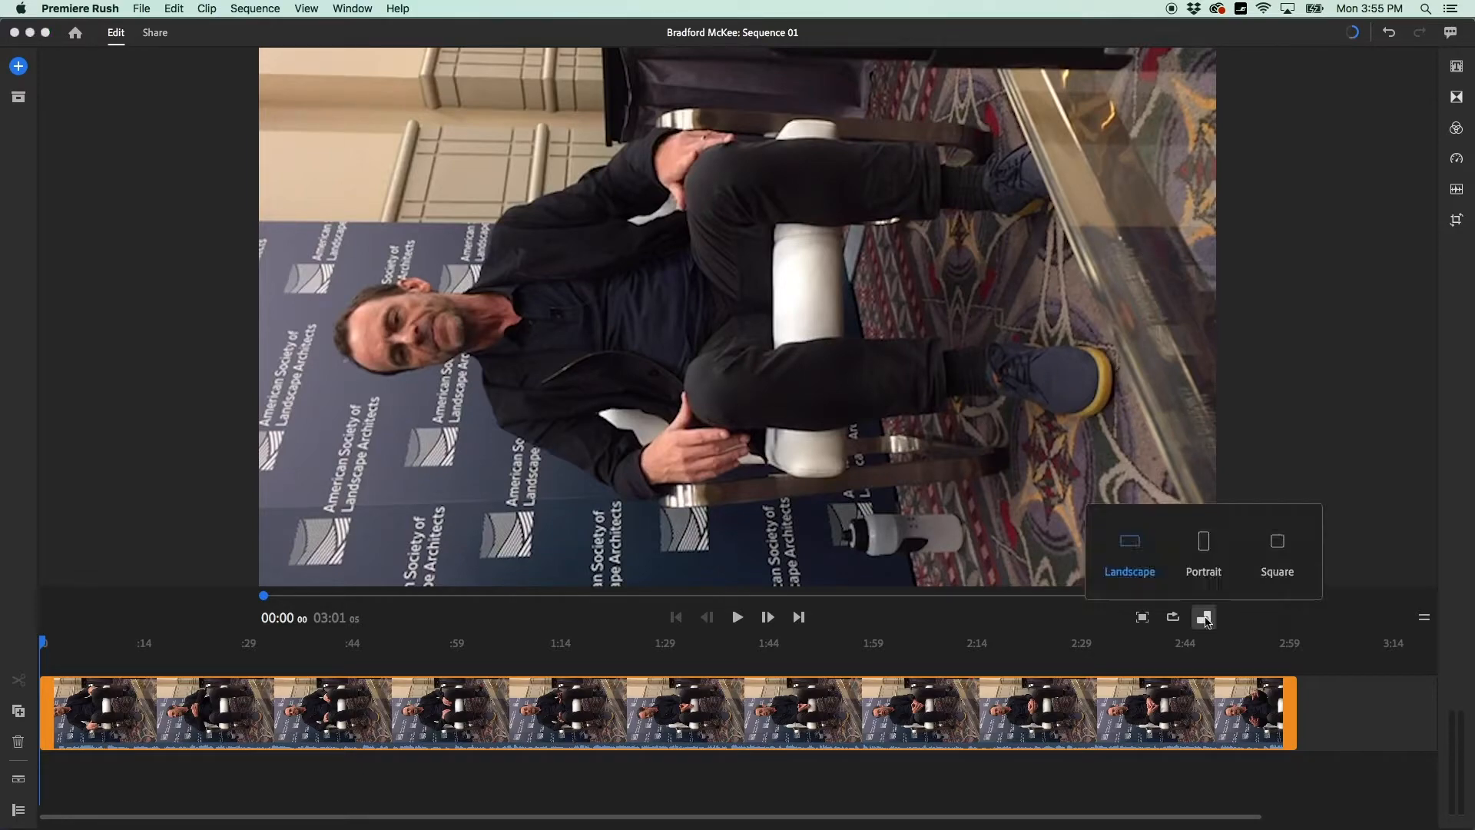
click(1204, 543)
click(720, 294)
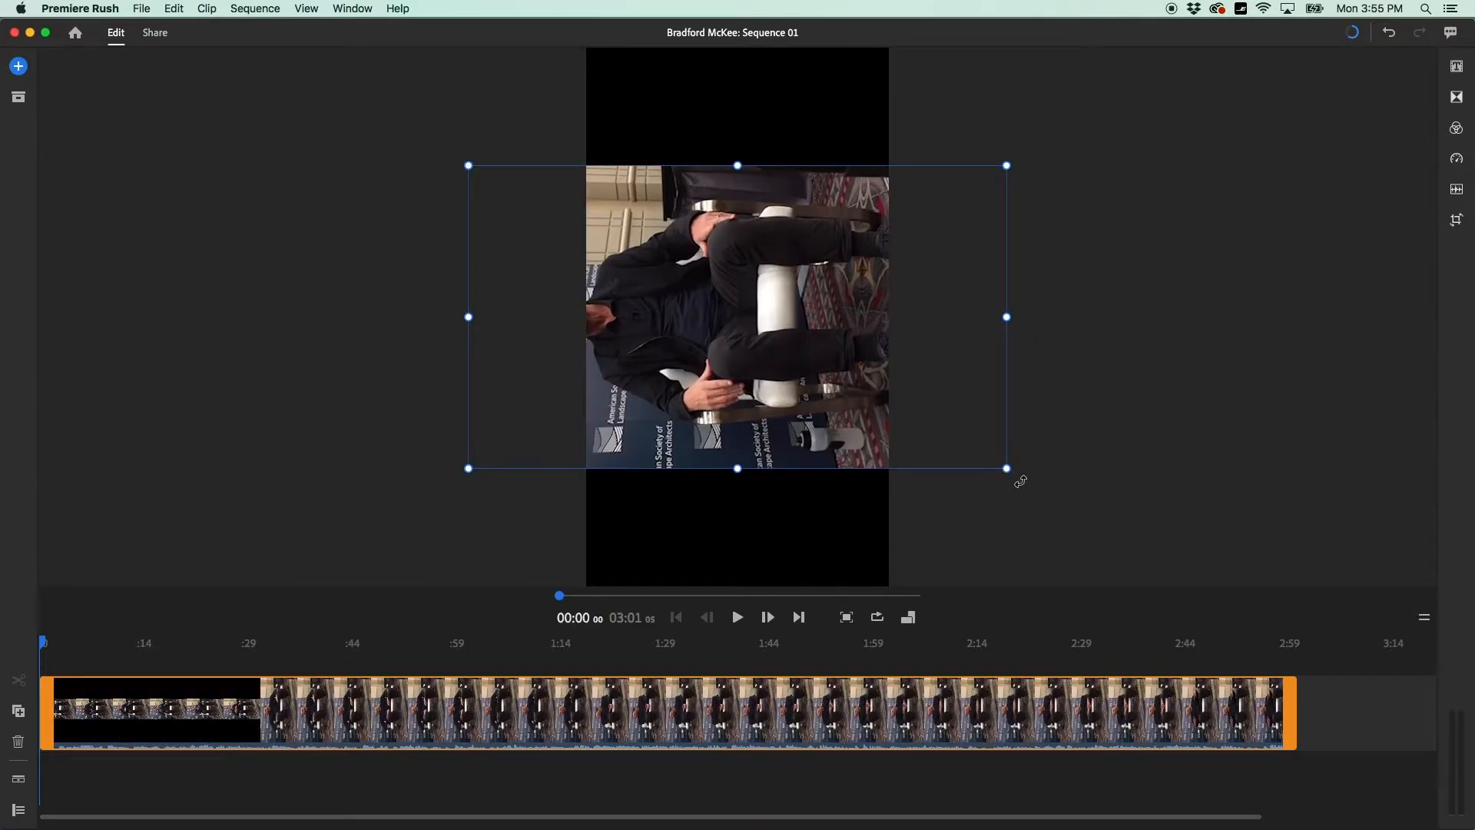
drag(1020, 480, 571, 597)
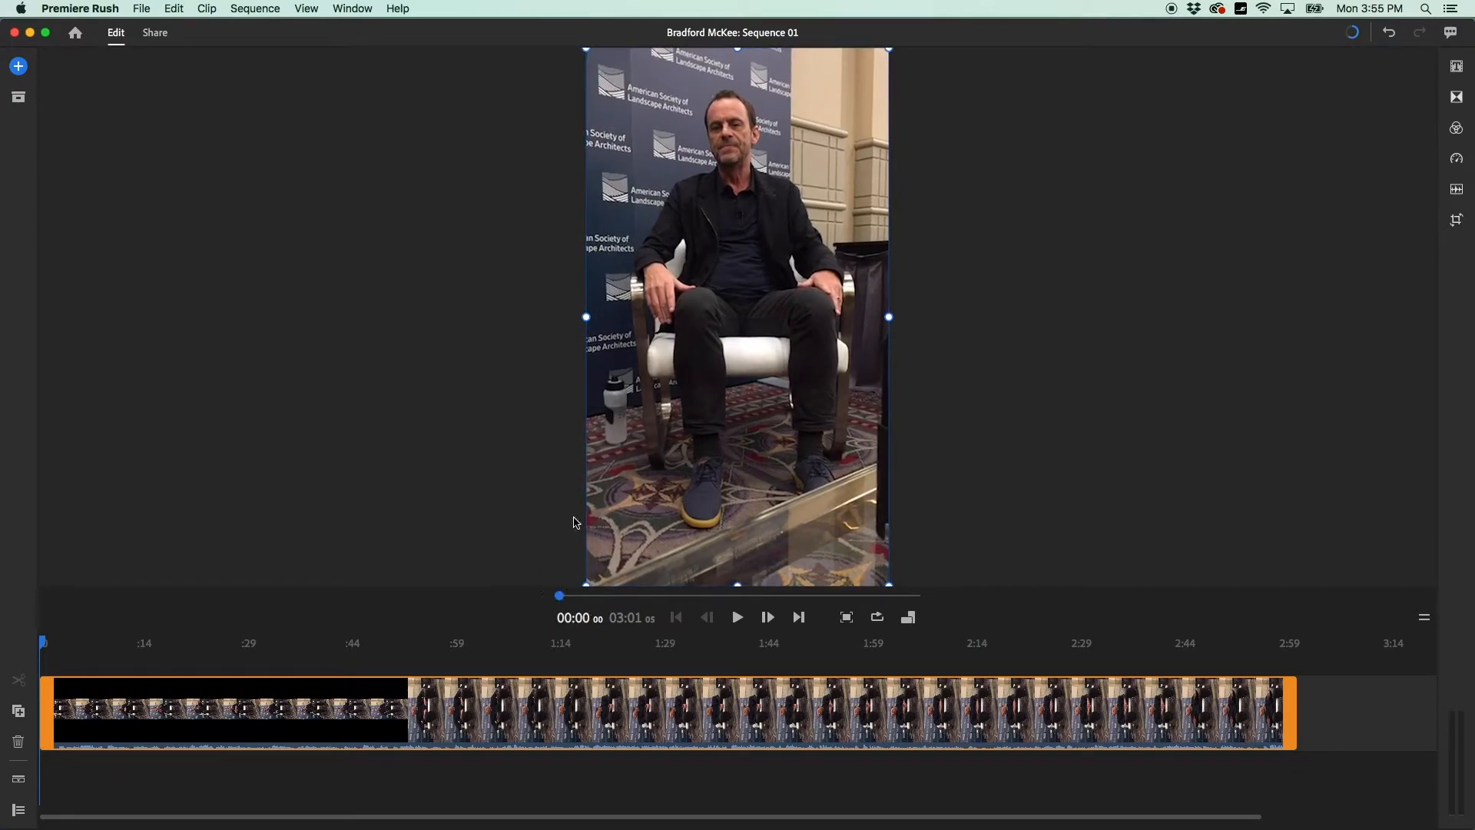
click(956, 361)
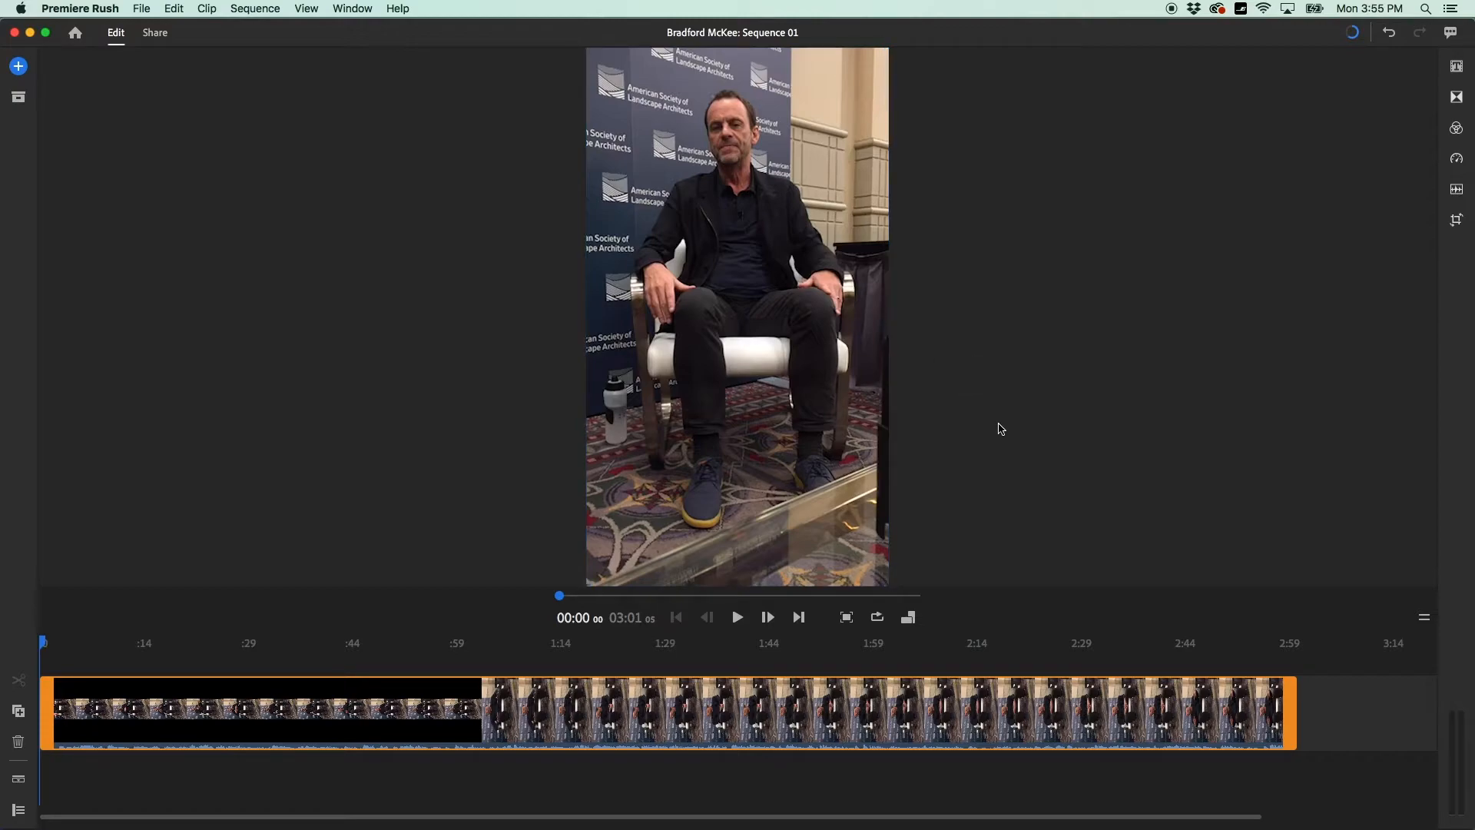
drag(42, 642, 134, 655)
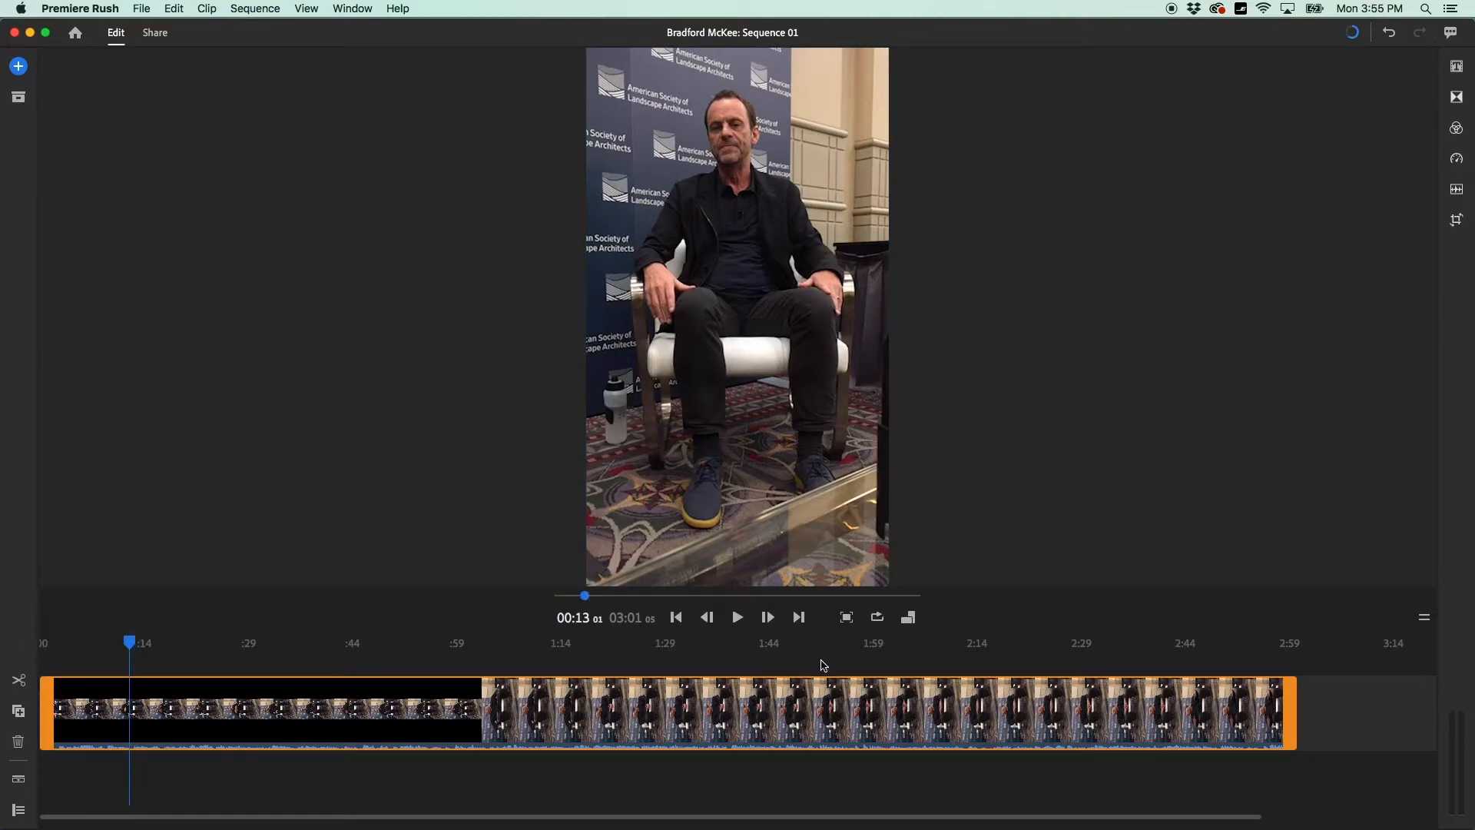
key(space)
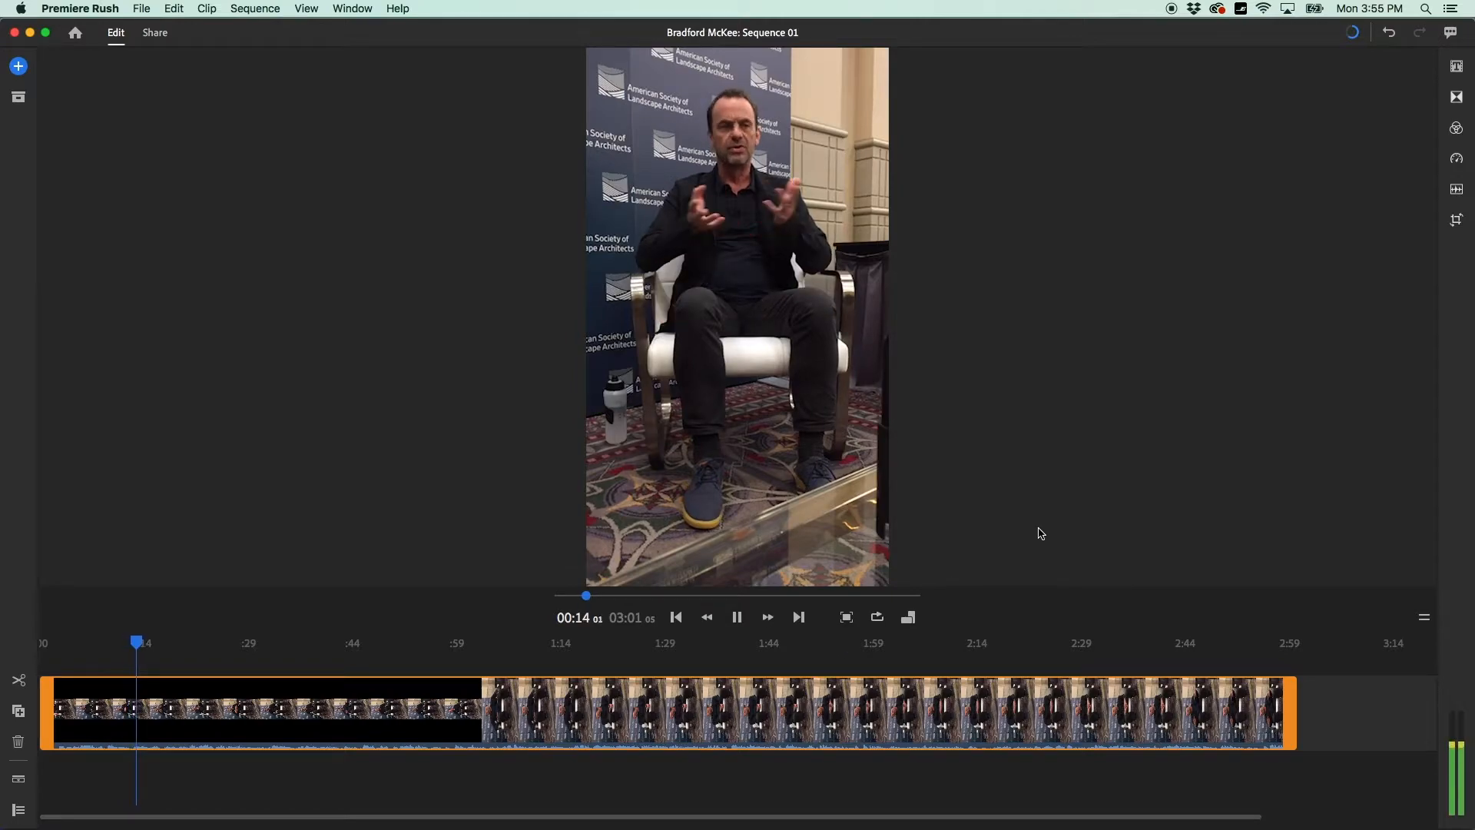
key(space)
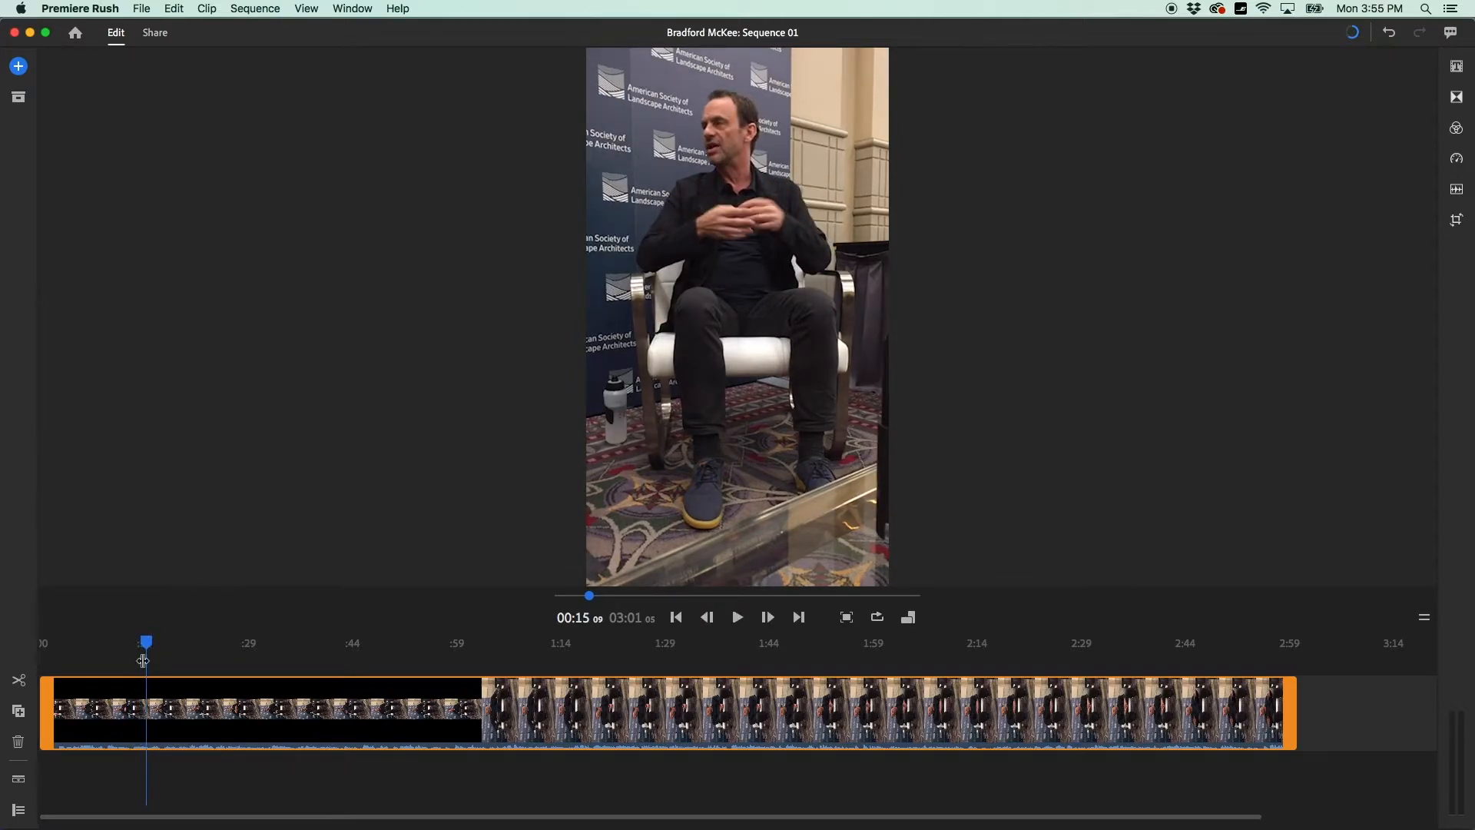
drag(144, 642, 41, 649)
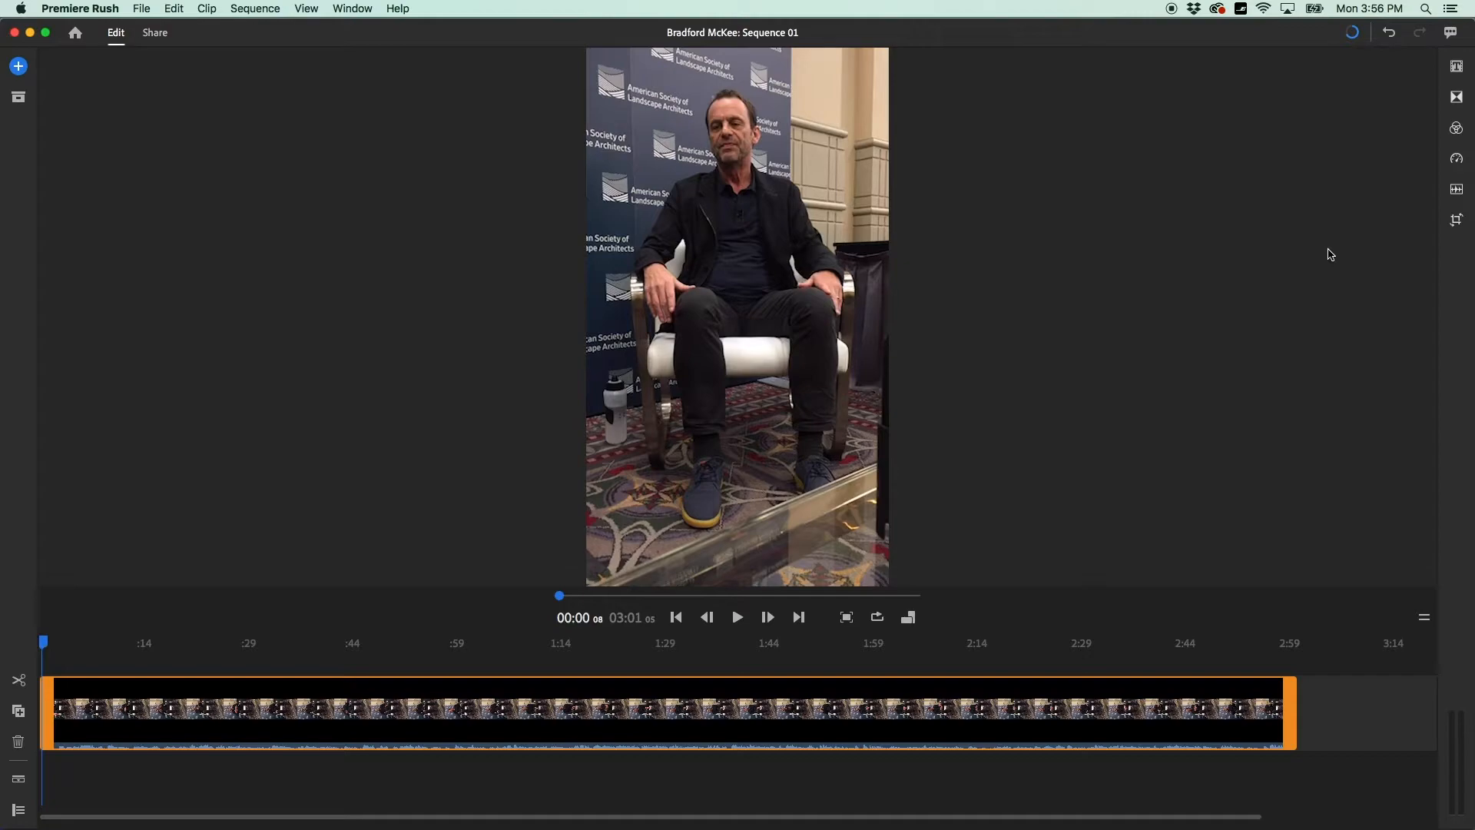
click(1457, 67)
drag(1259, 238, 668, 258)
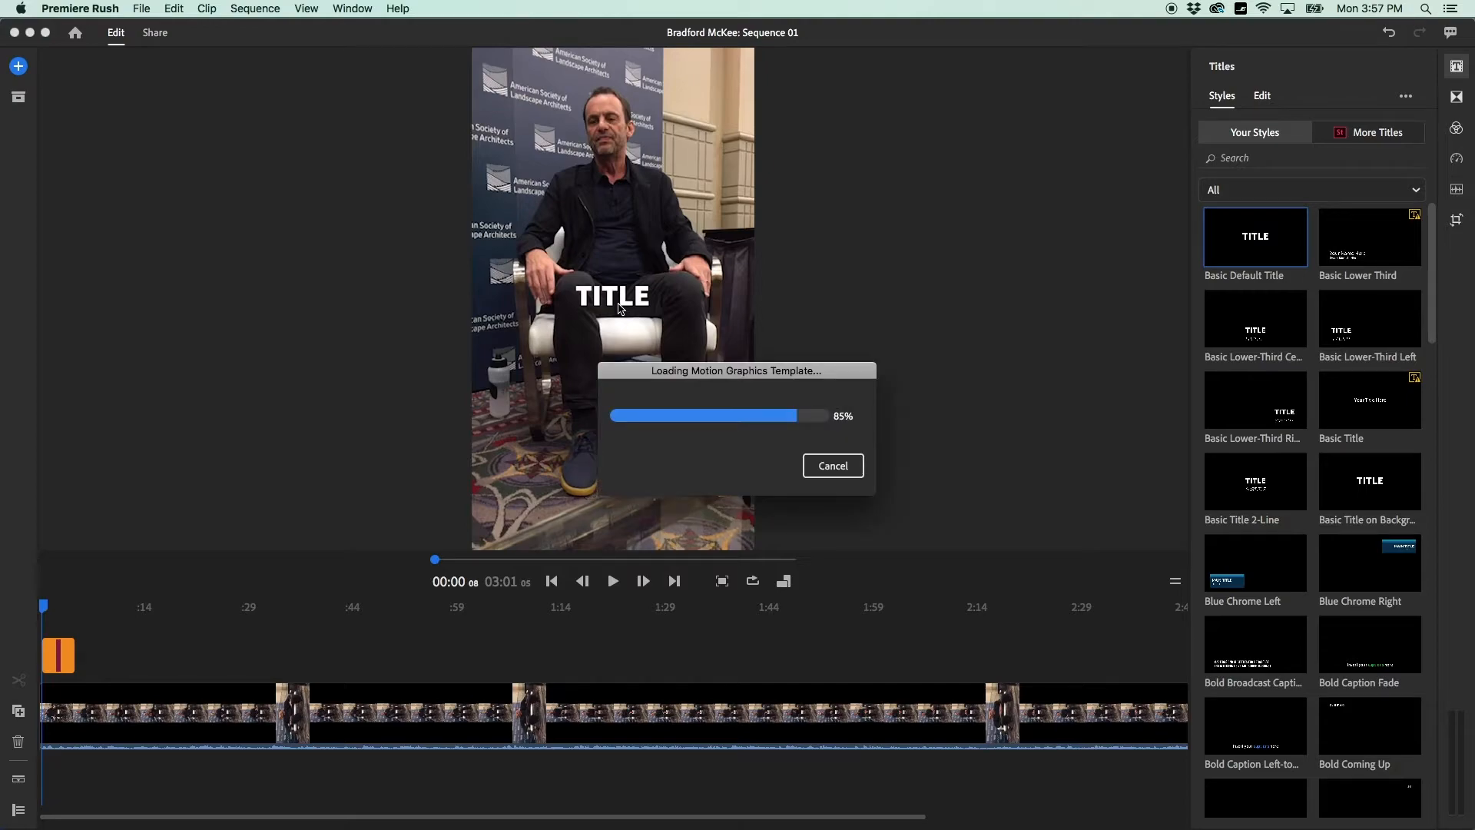
double_click(610, 298)
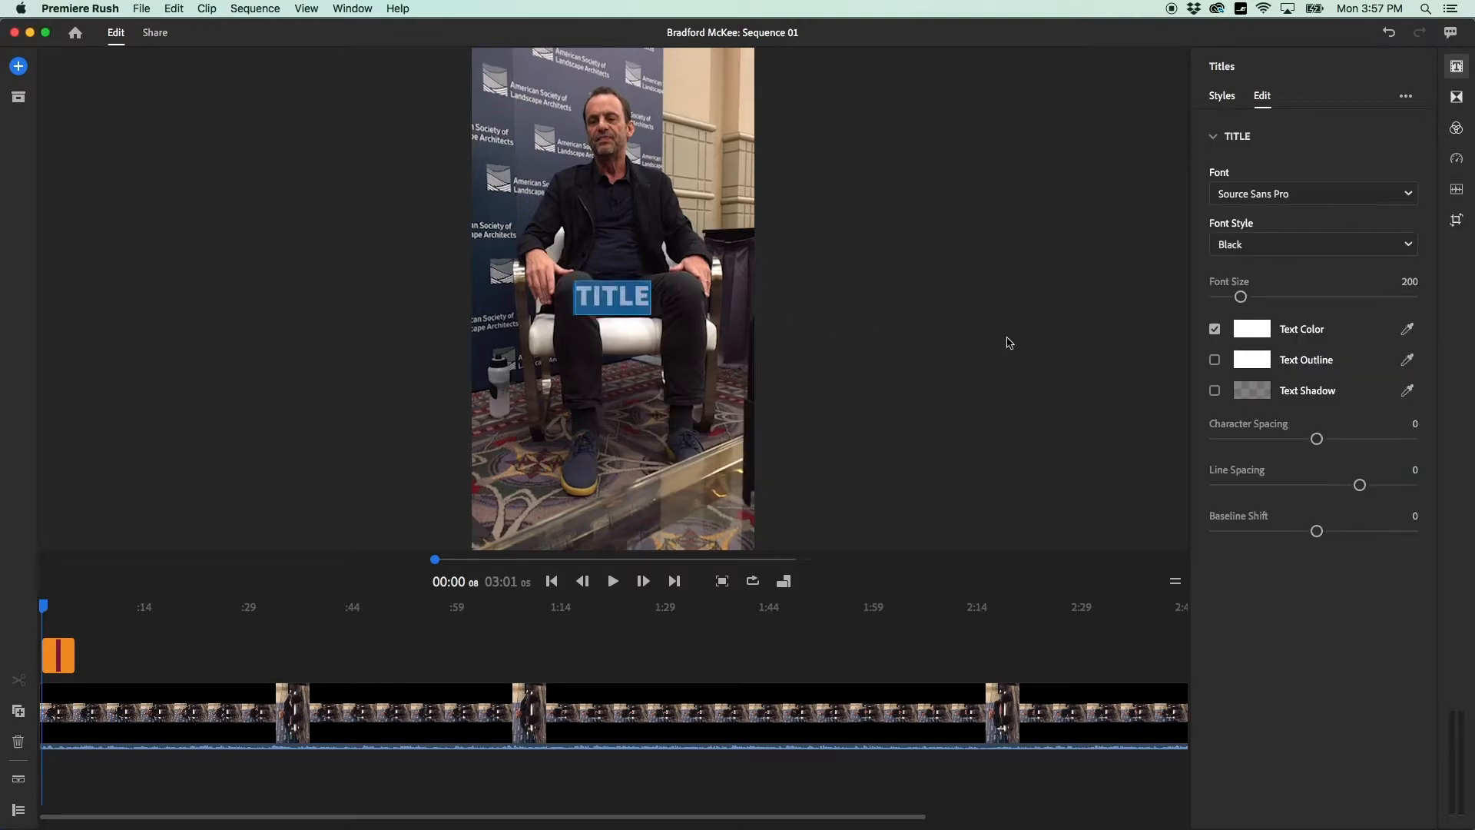
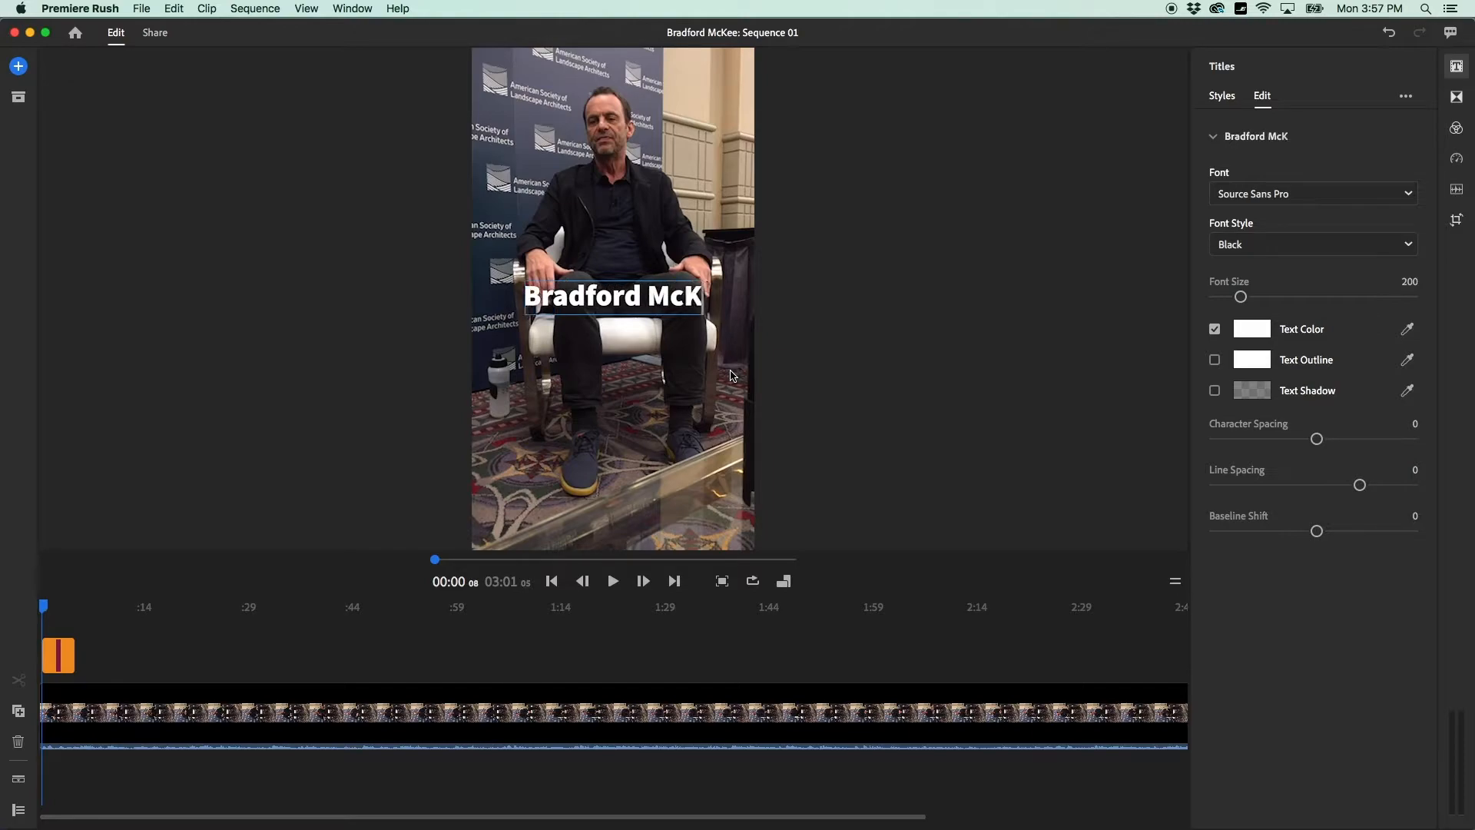
key(super+a)
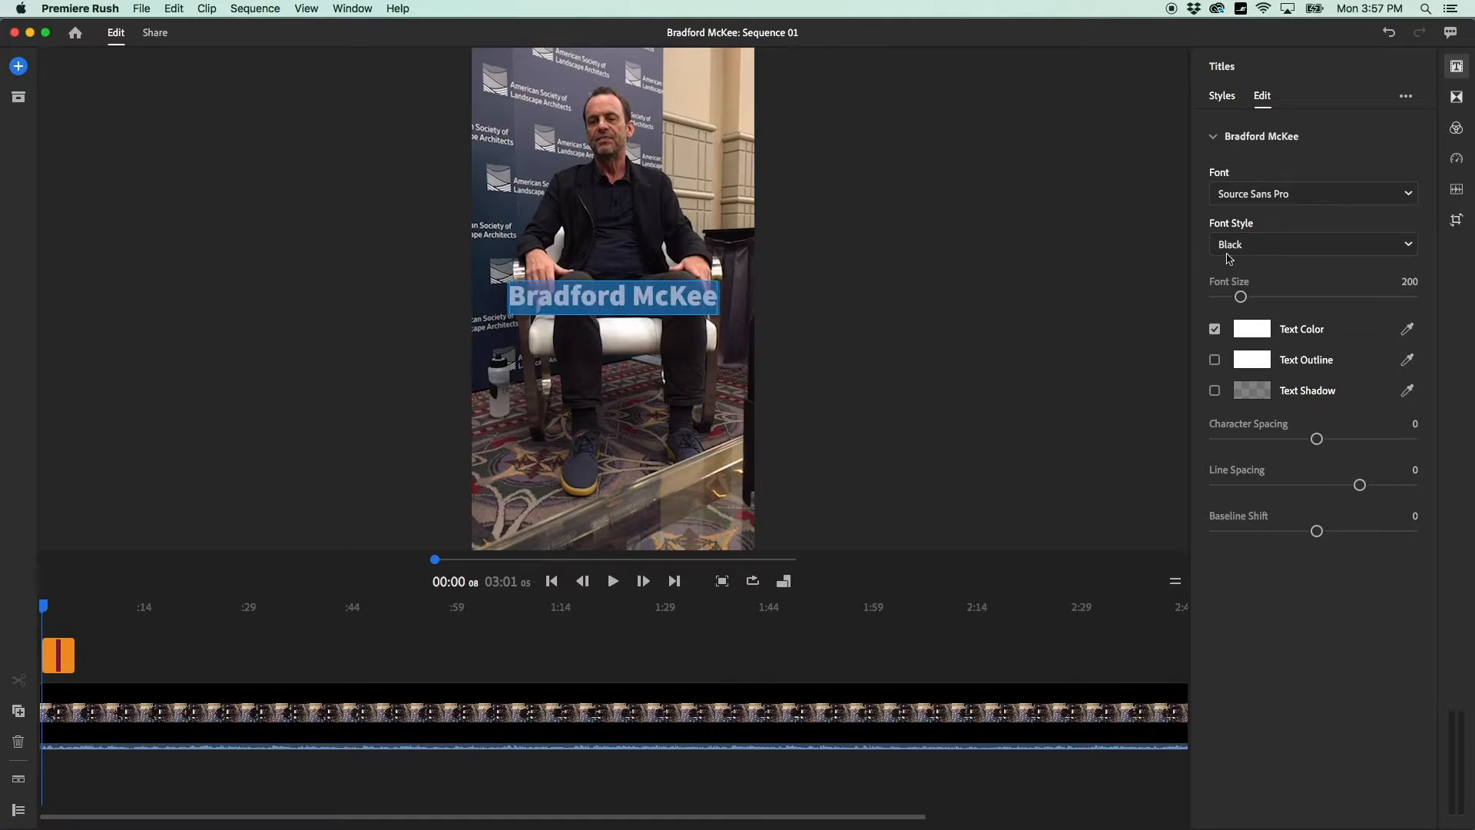
Style the title in Arial with white text, a shadow, character spacing 16 and line spacing -4.
click(1408, 194)
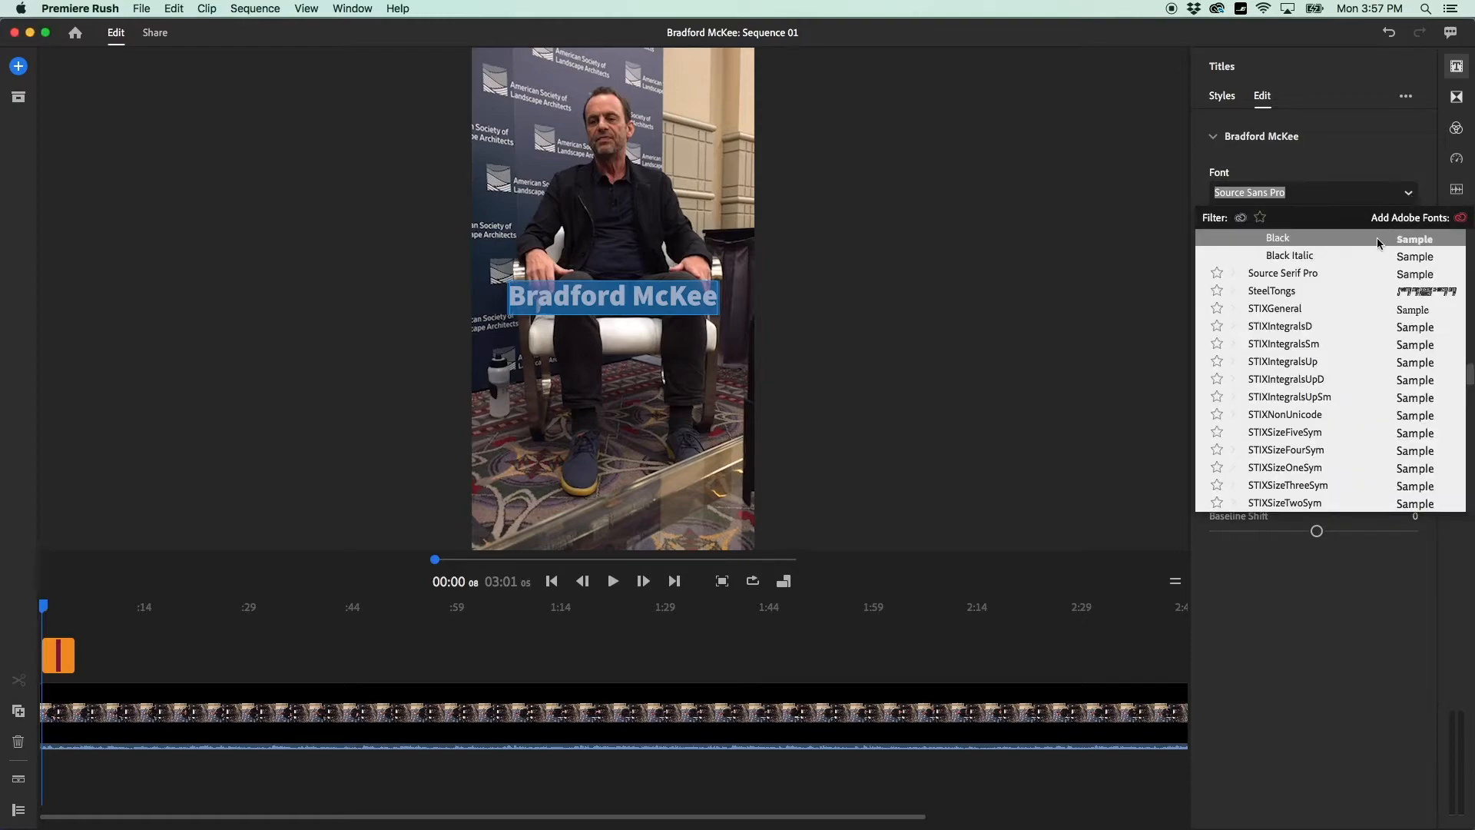
scroll(1332, 320, up, 20)
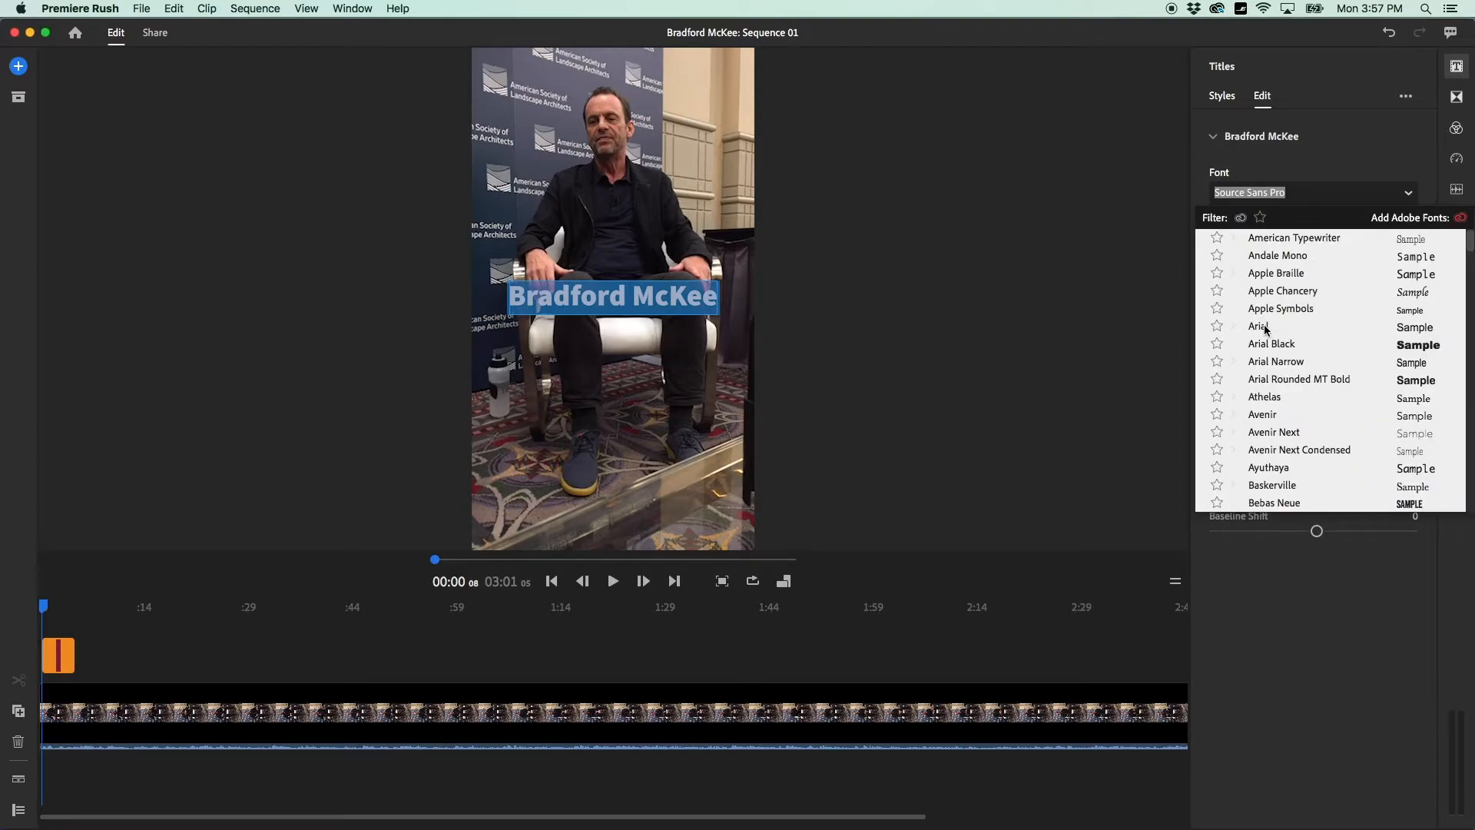
click(1265, 328)
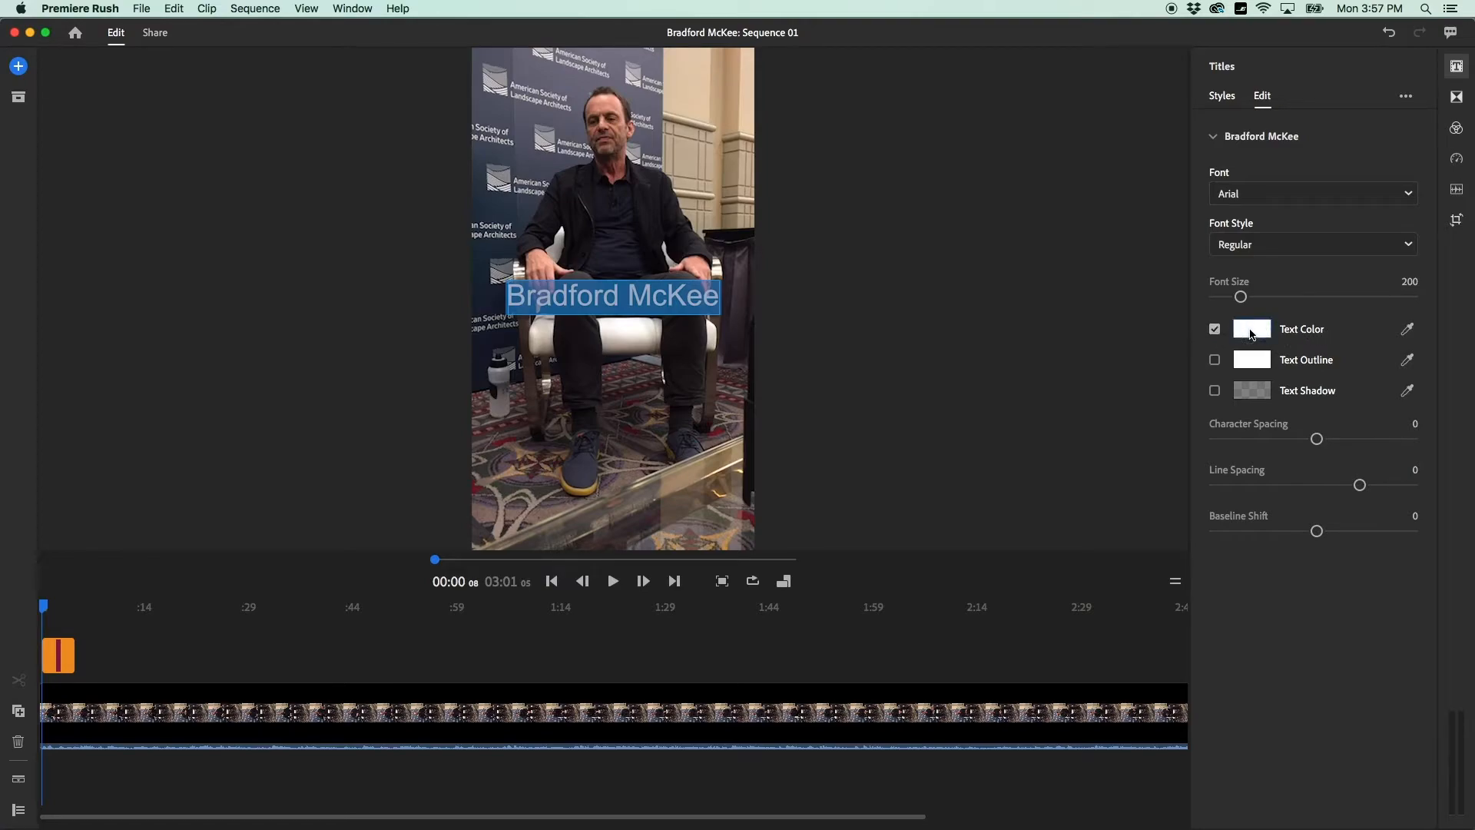
click(1252, 333)
click(905, 357)
click(1214, 390)
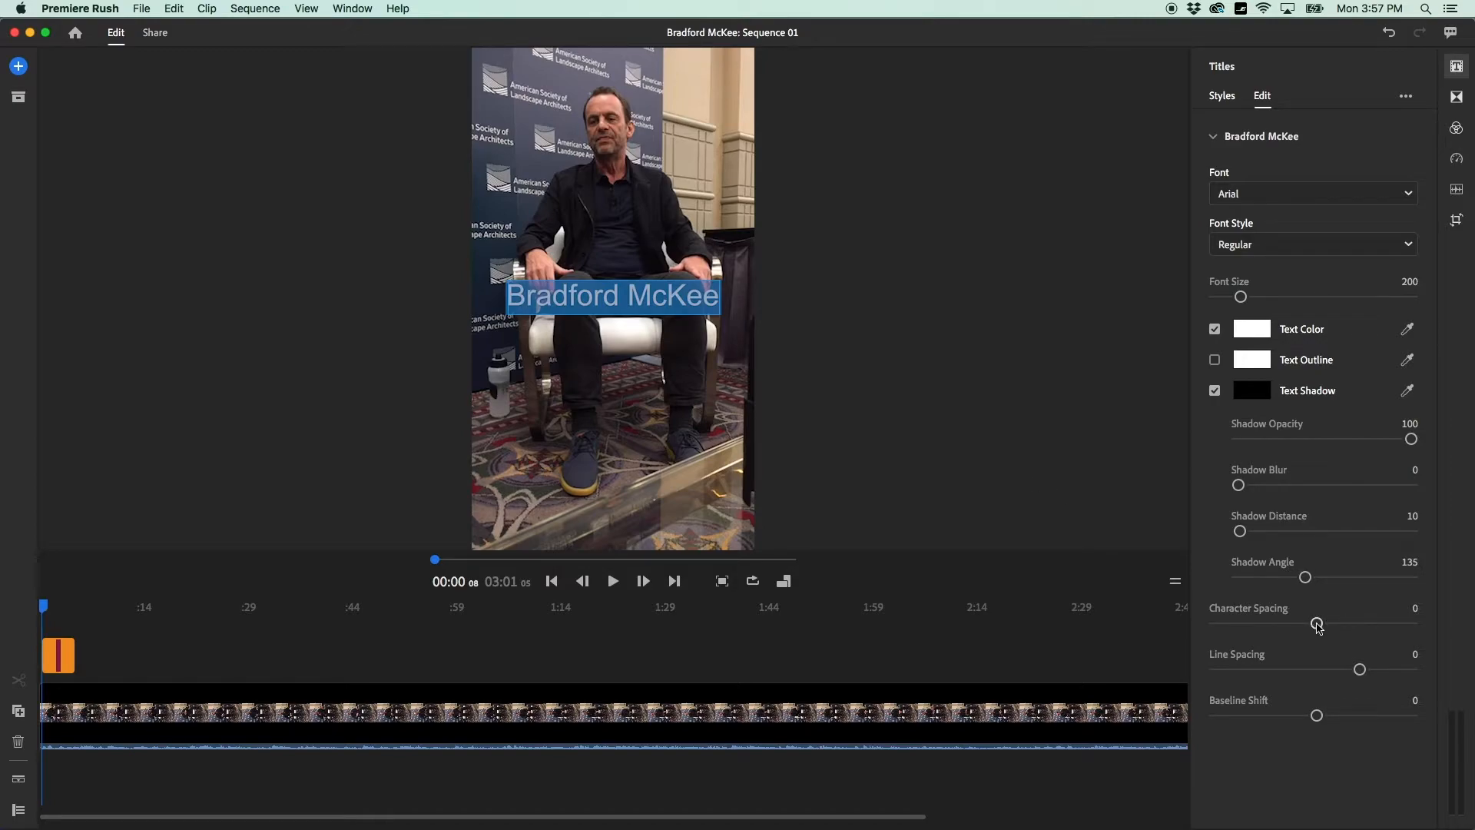
drag(1318, 626, 1358, 671)
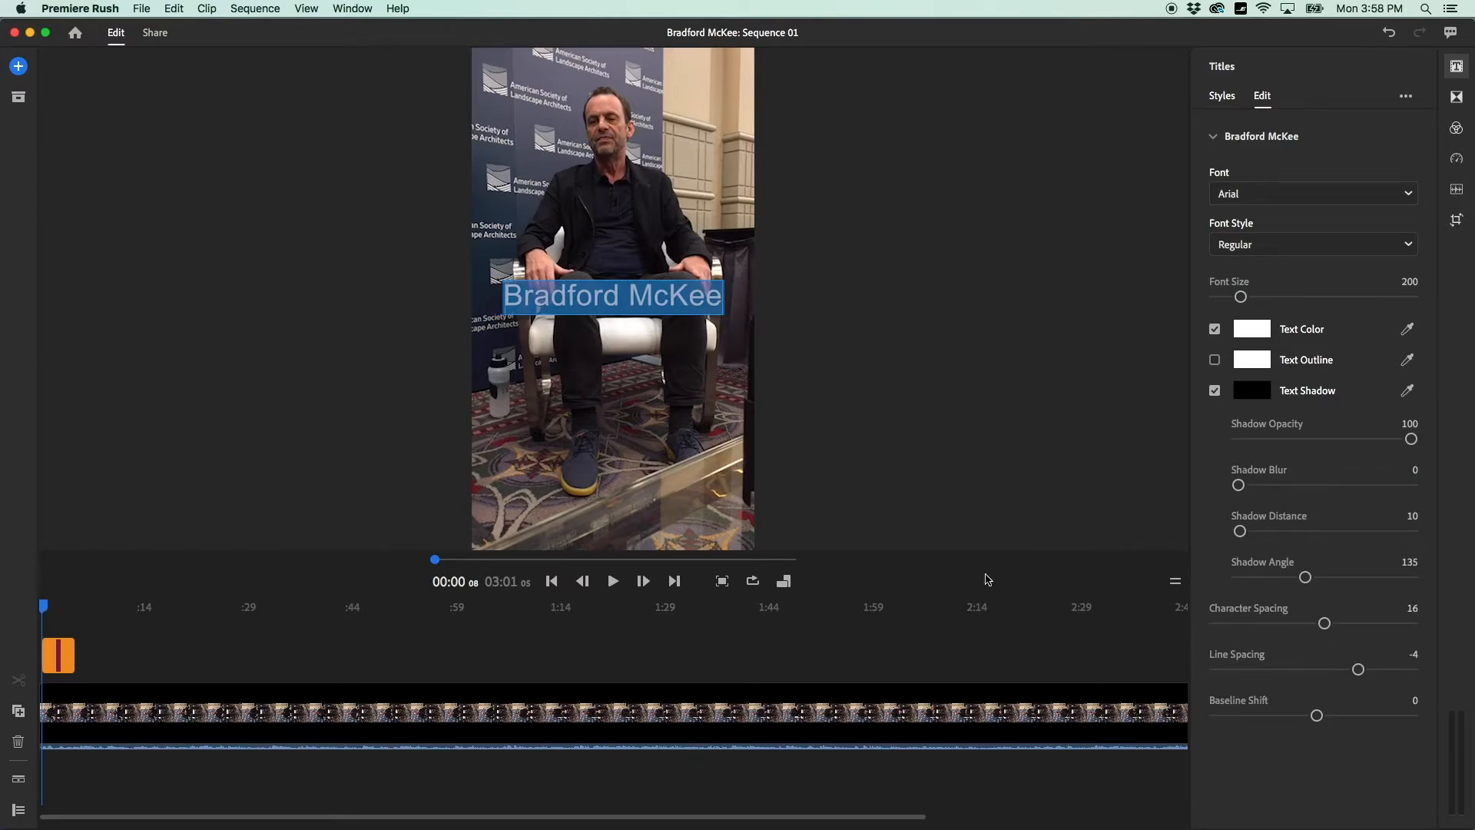
click(861, 396)
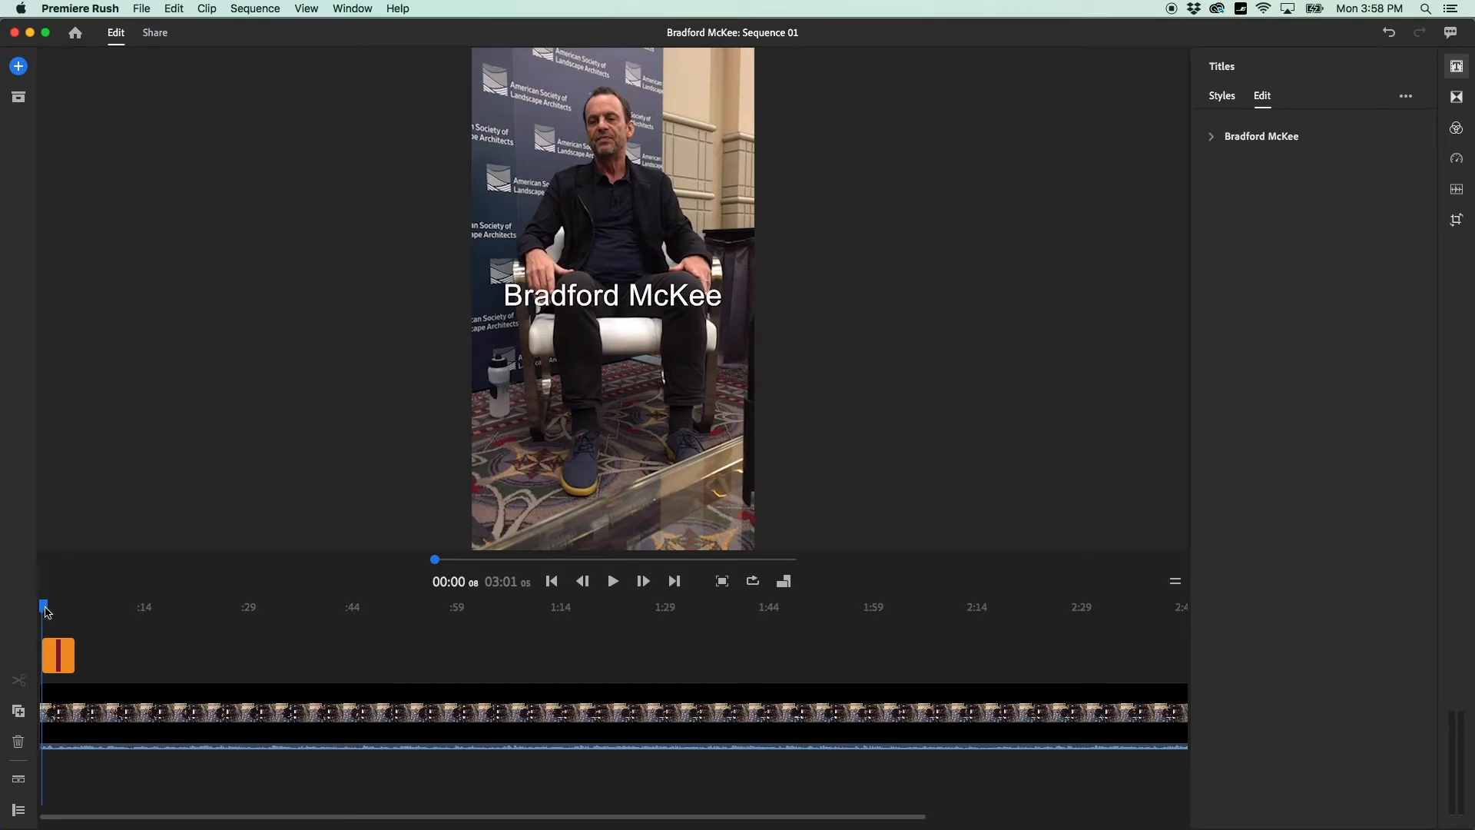
mouse_move(47, 612)
mouse_down()
mouse_move(194, 613)
mouse_move(40, 609)
mouse_up()
key(space)
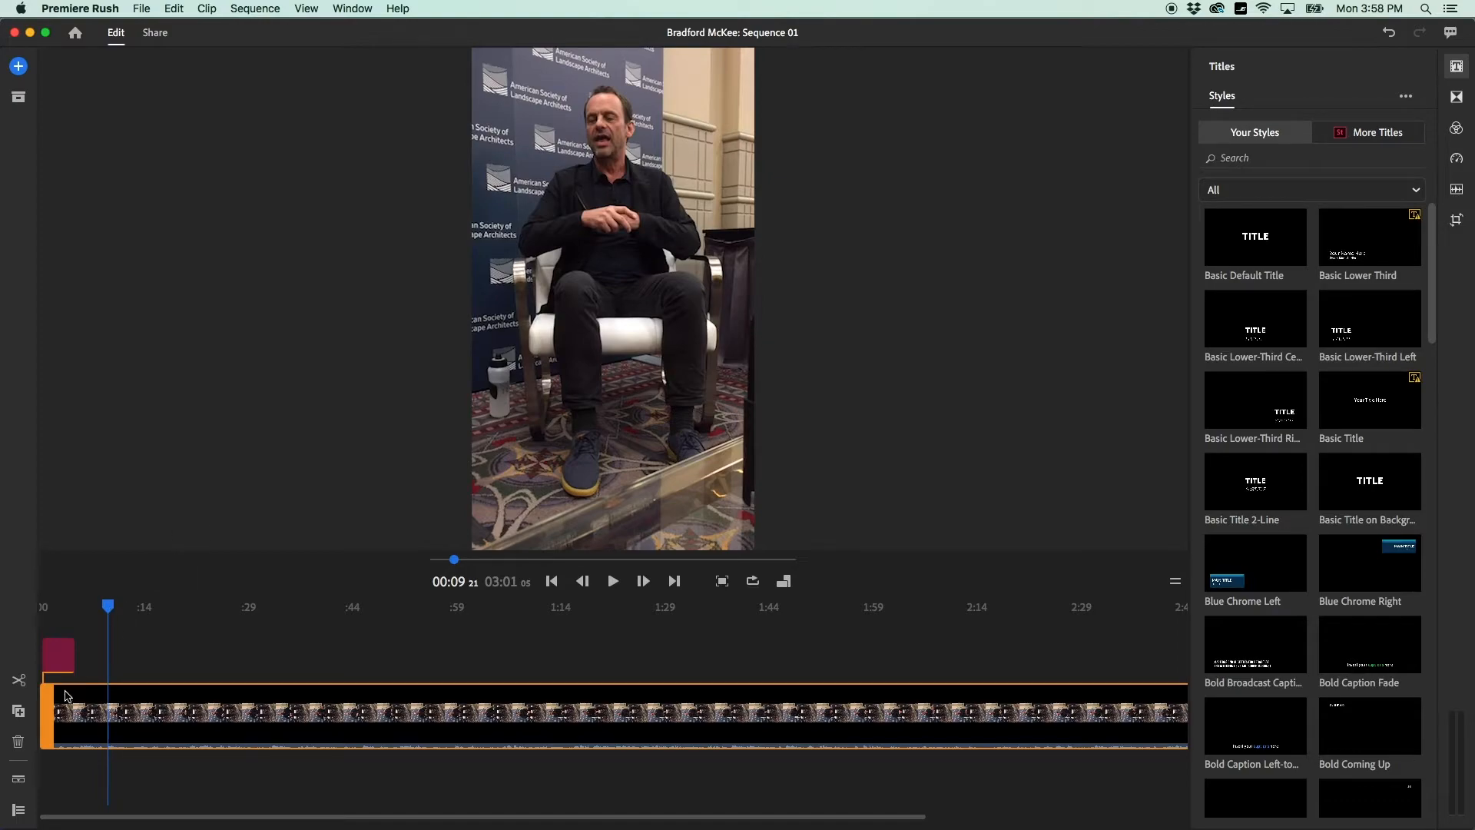
click(63, 659)
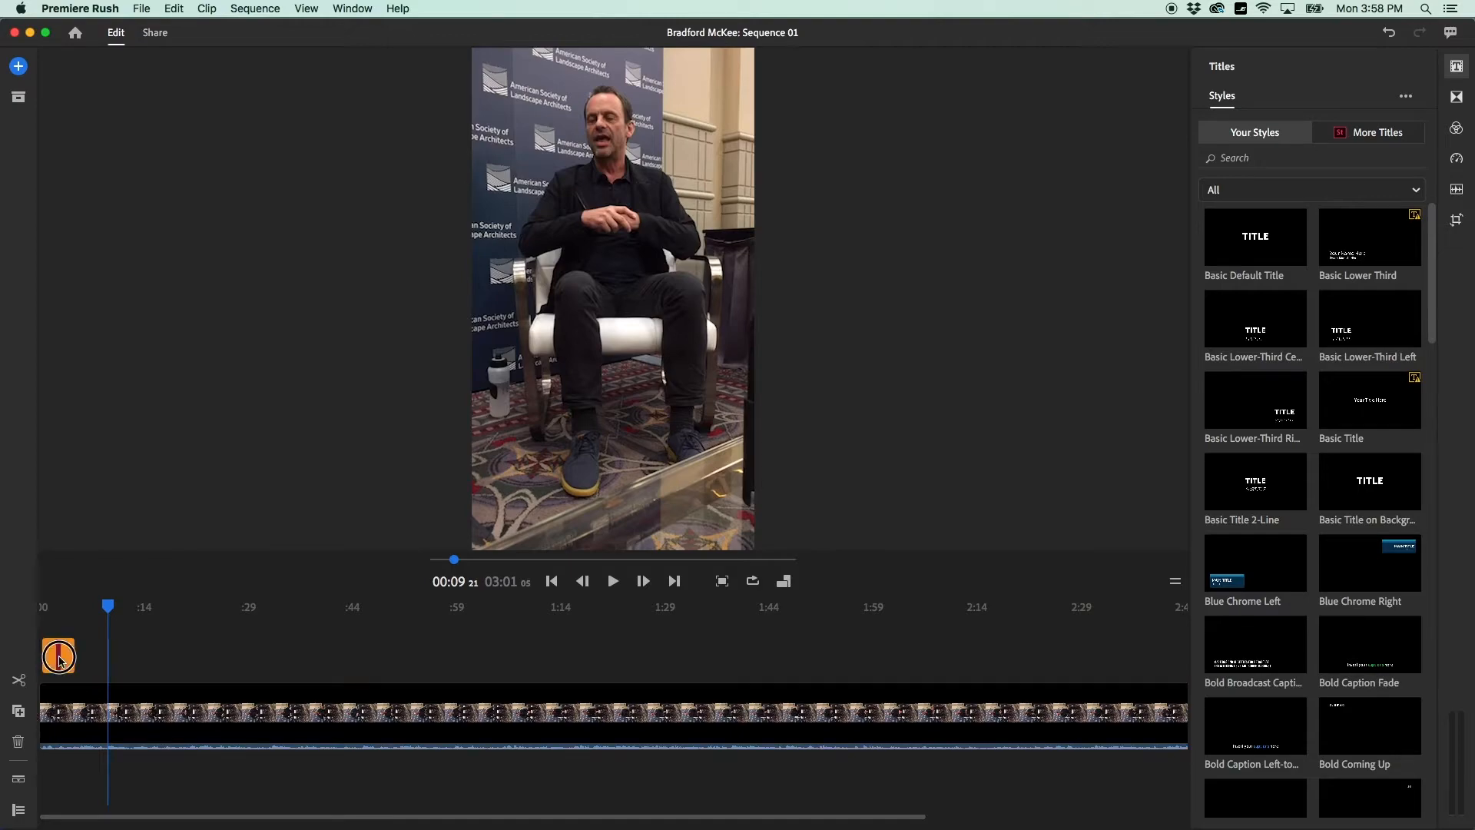
drag(69, 659, 117, 662)
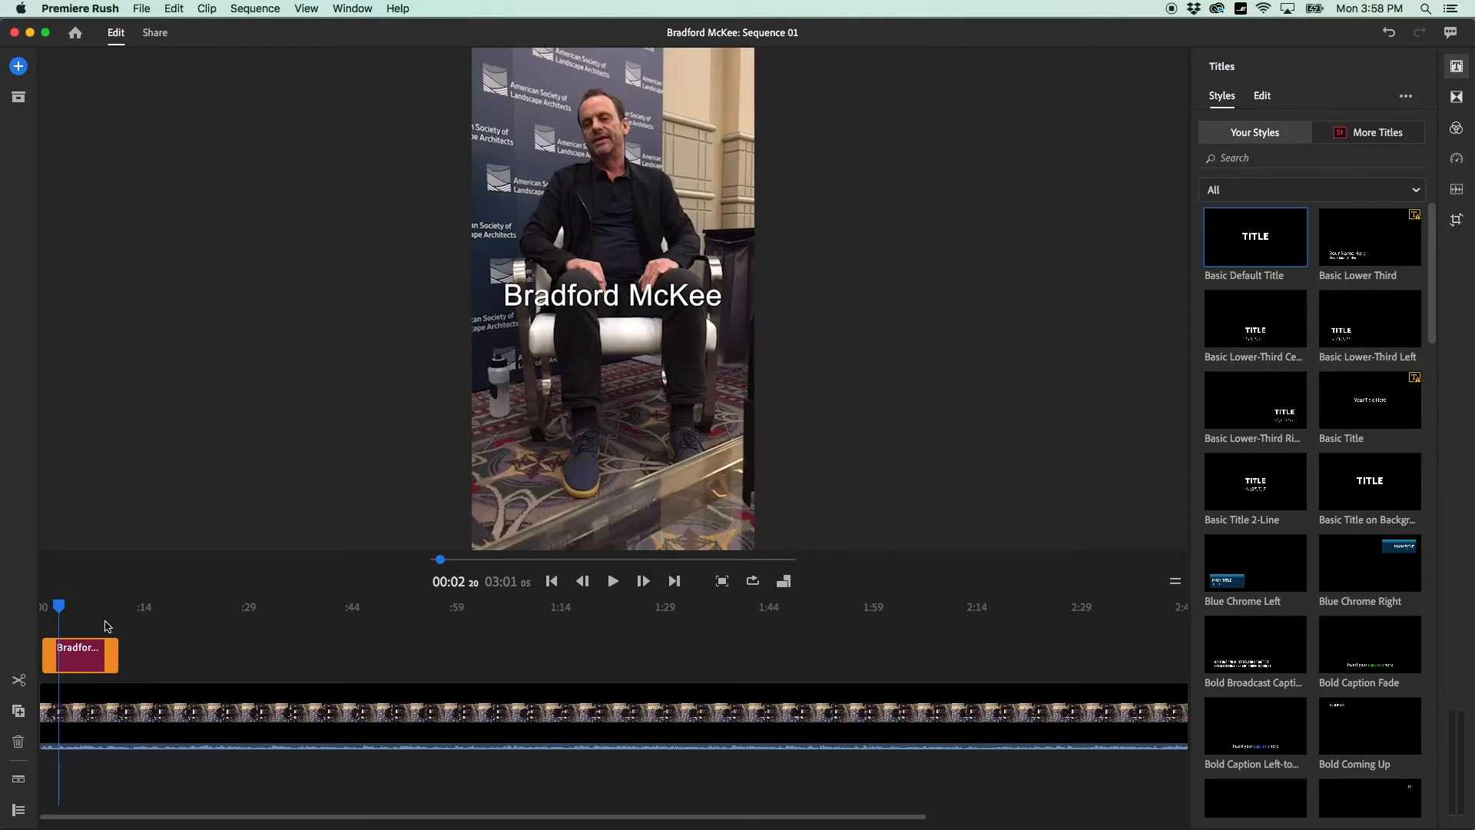
Play back to check the title's duration, then slide the editor right to reveal the desktop.
key(space)
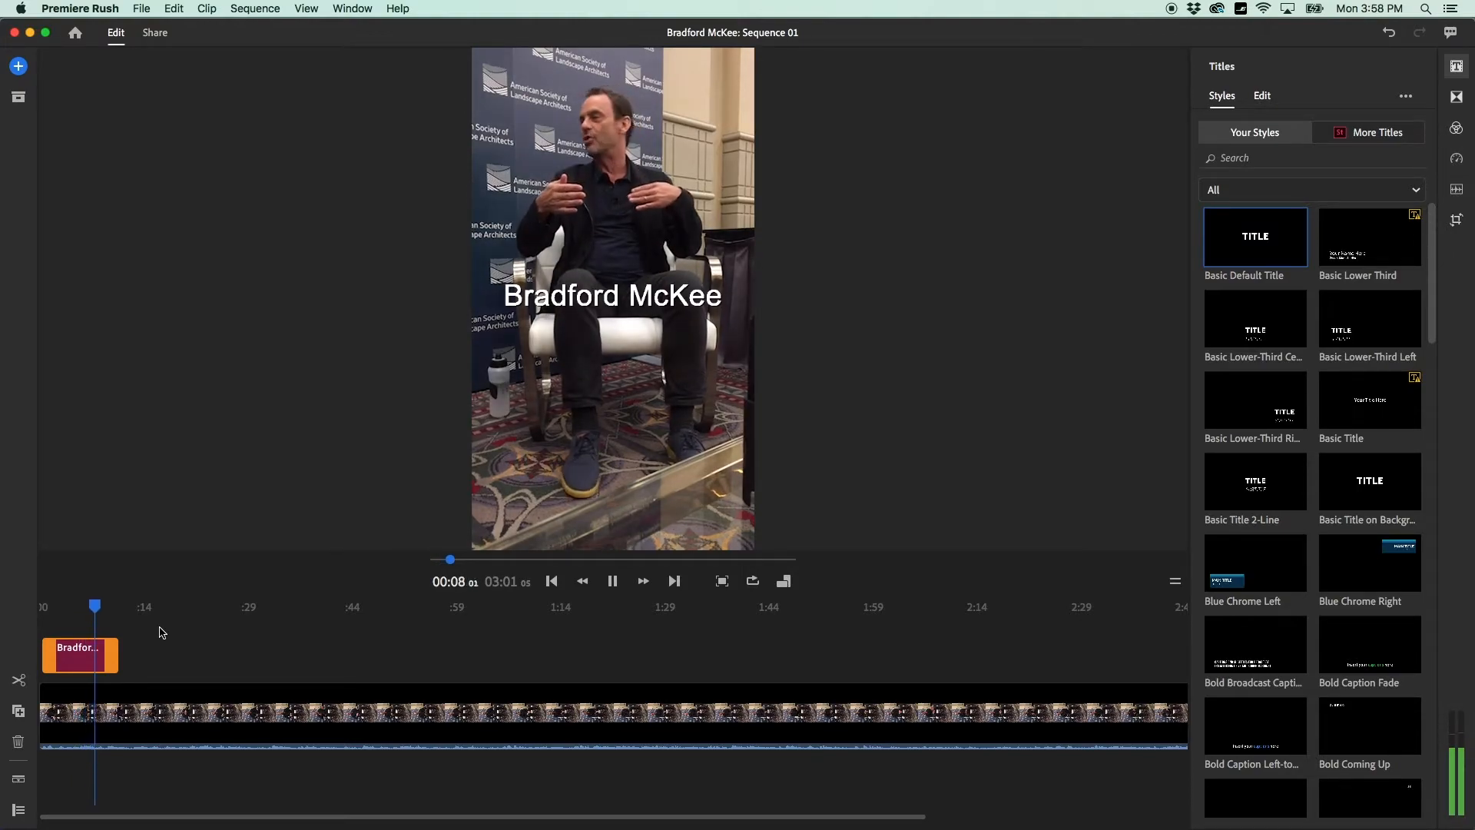
key(space)
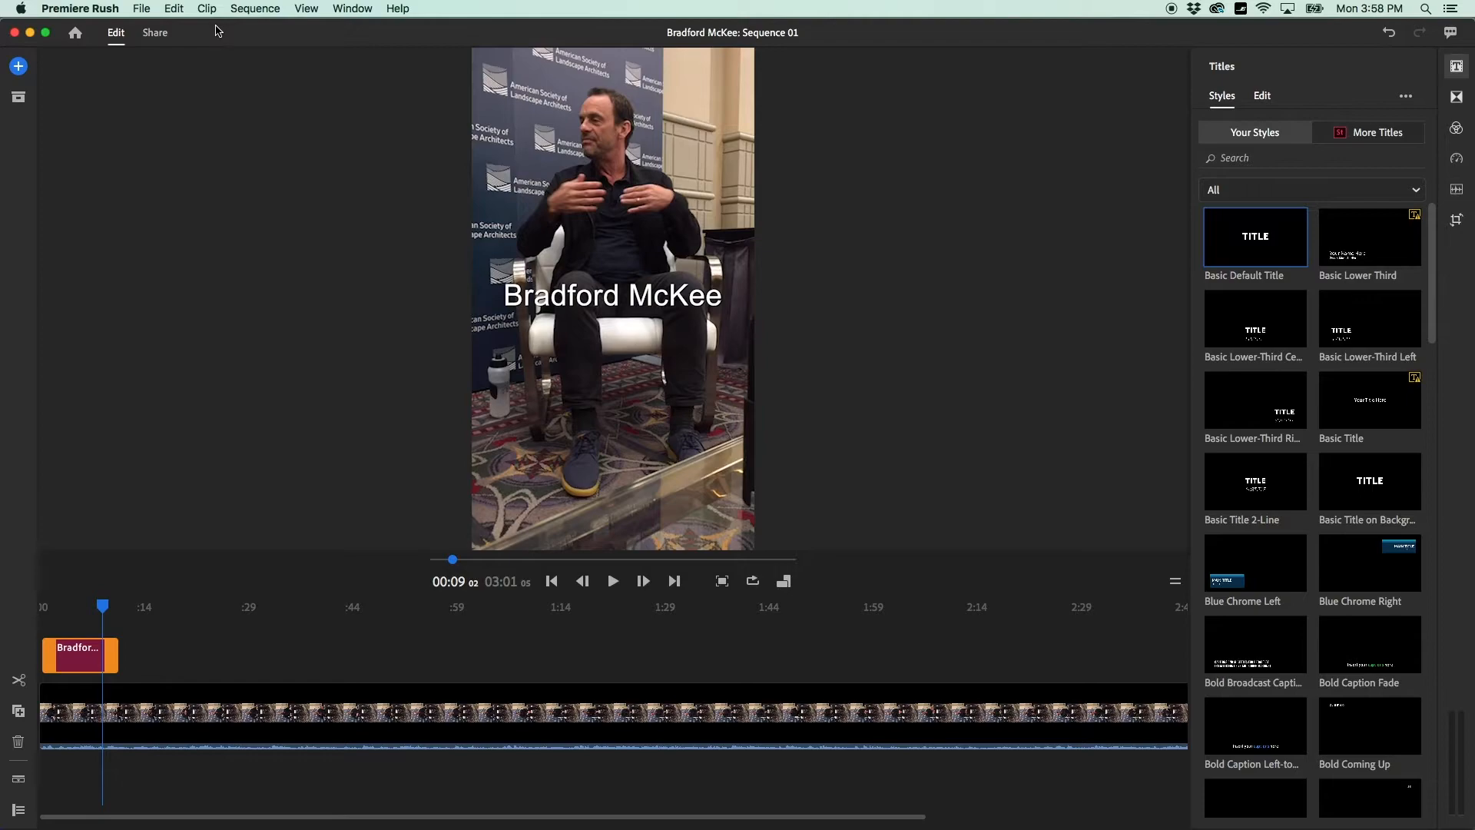
drag(199, 29, 415, 45)
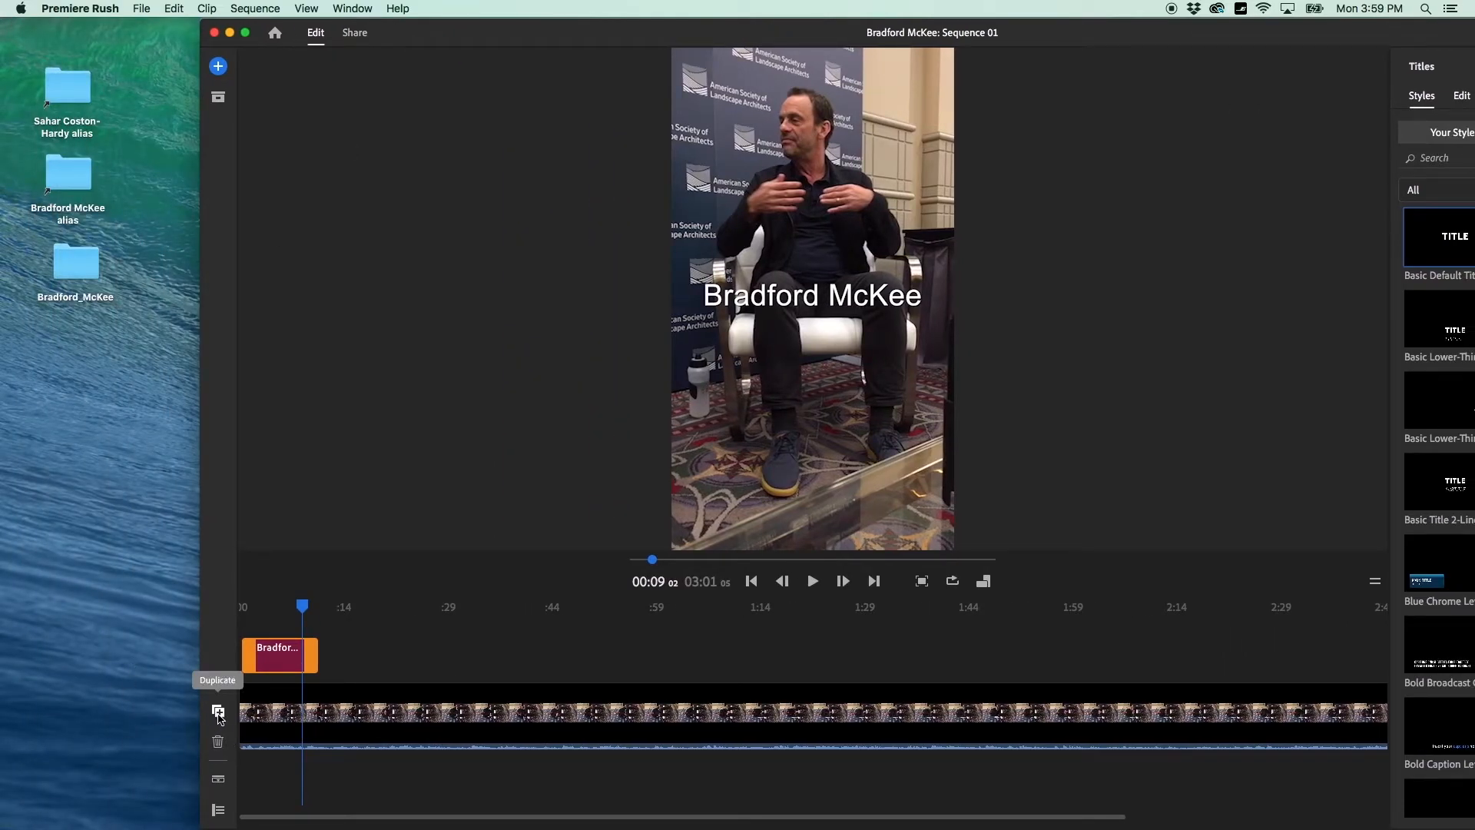
double_click(72, 281)
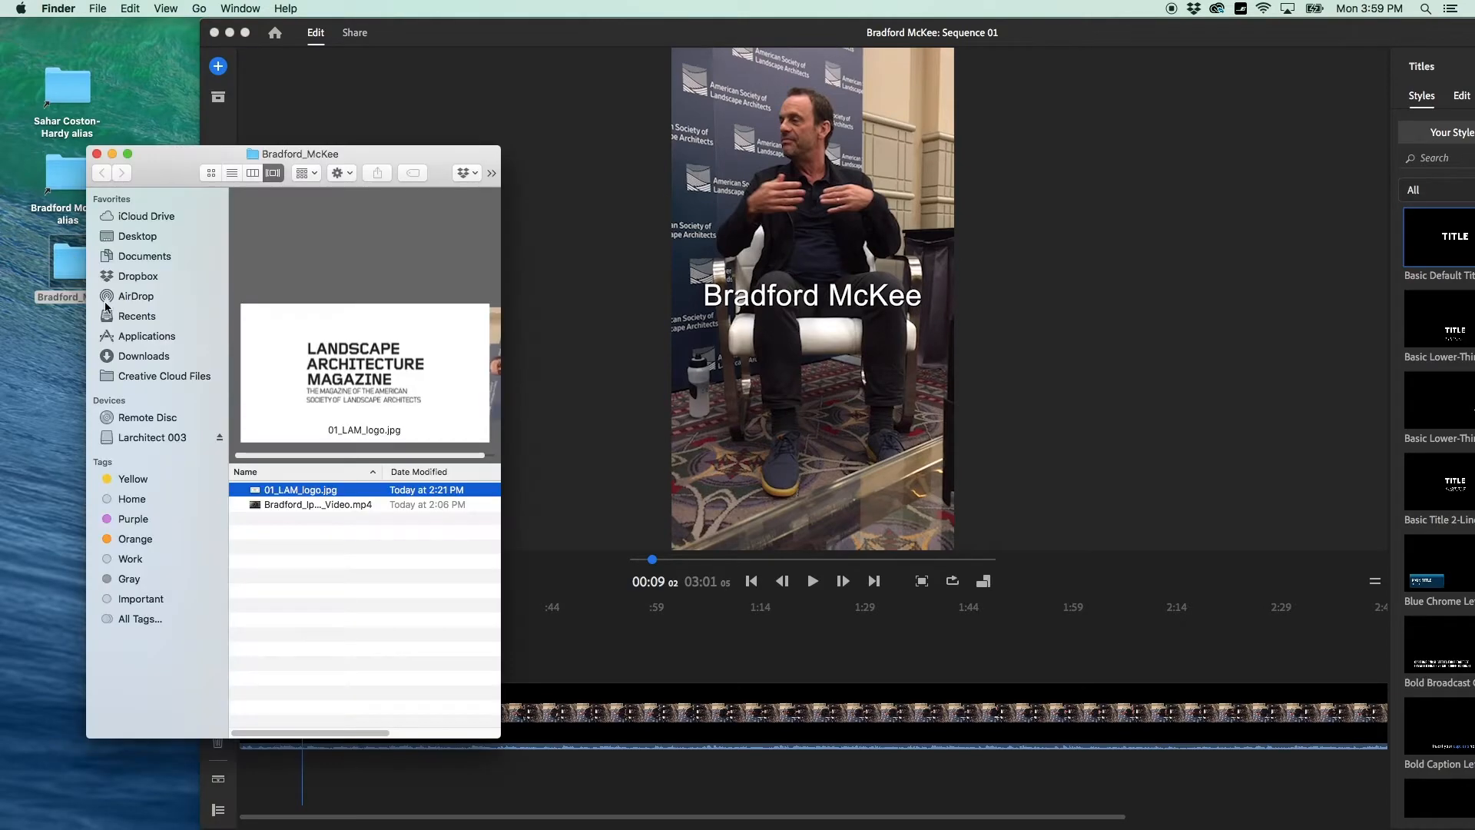
click(329, 581)
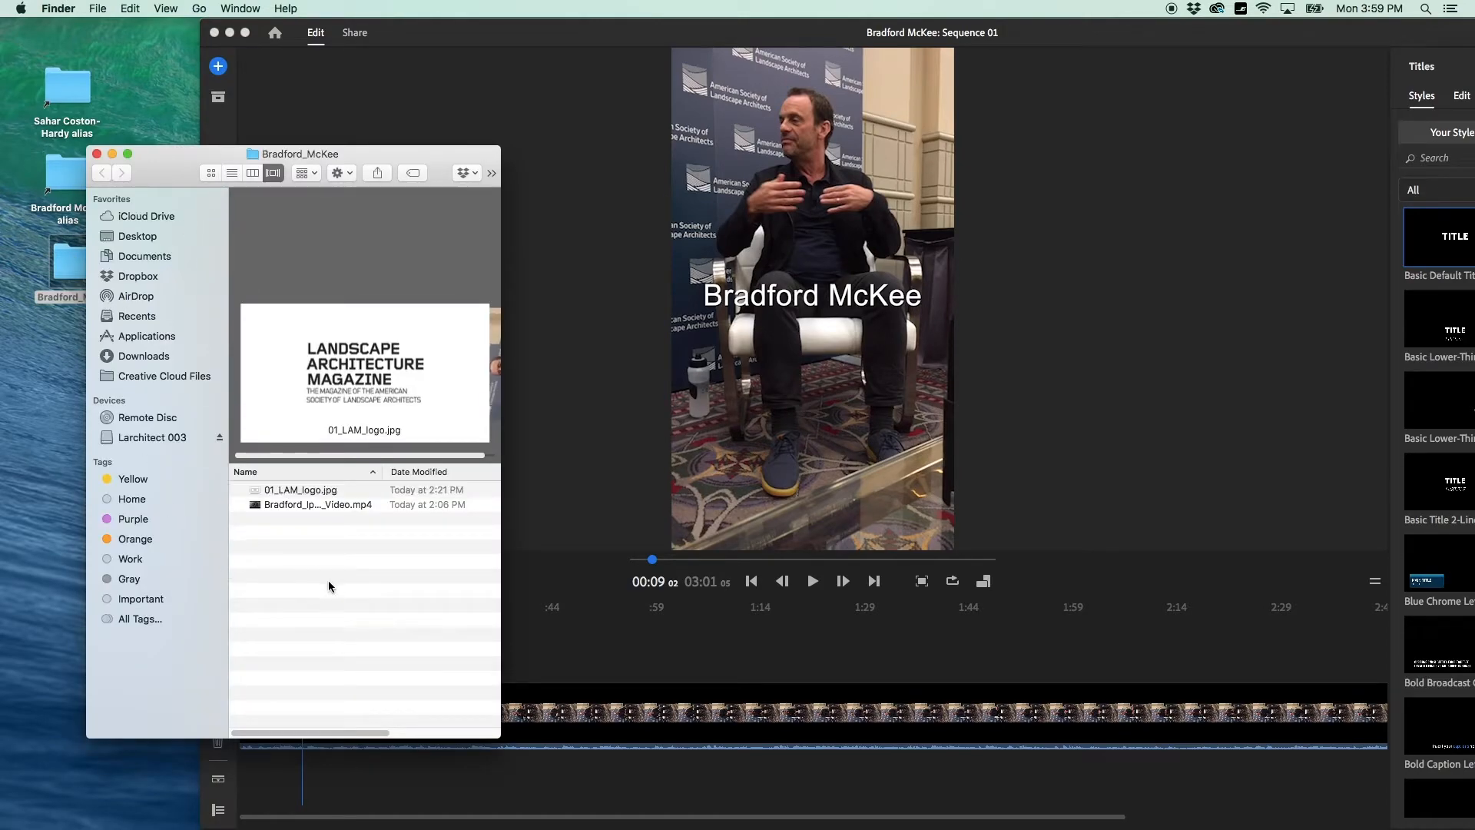
drag(499, 737, 391, 600)
drag(112, 423, 327, 660)
drag(324, 660, 326, 662)
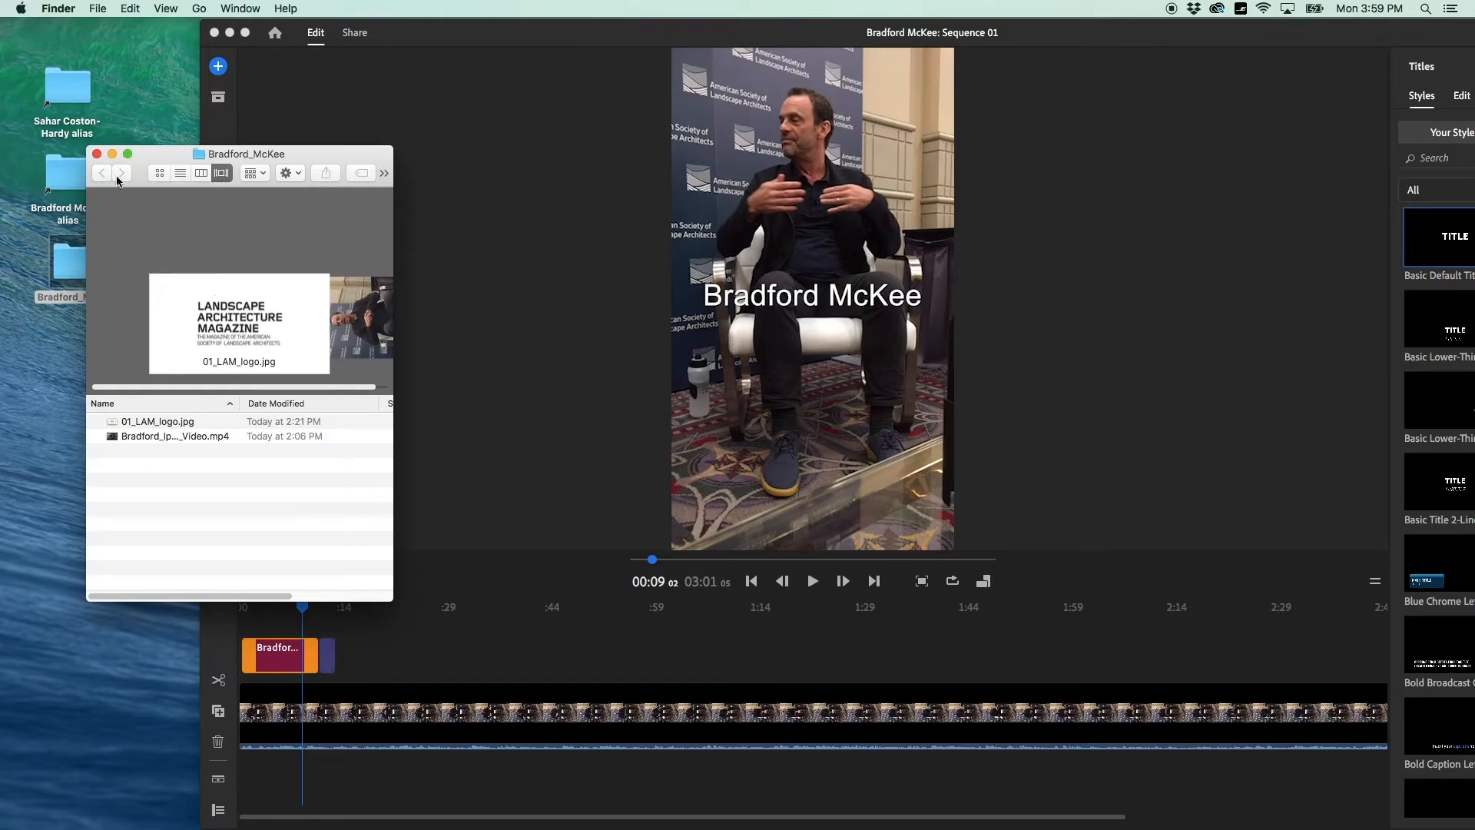
click(111, 155)
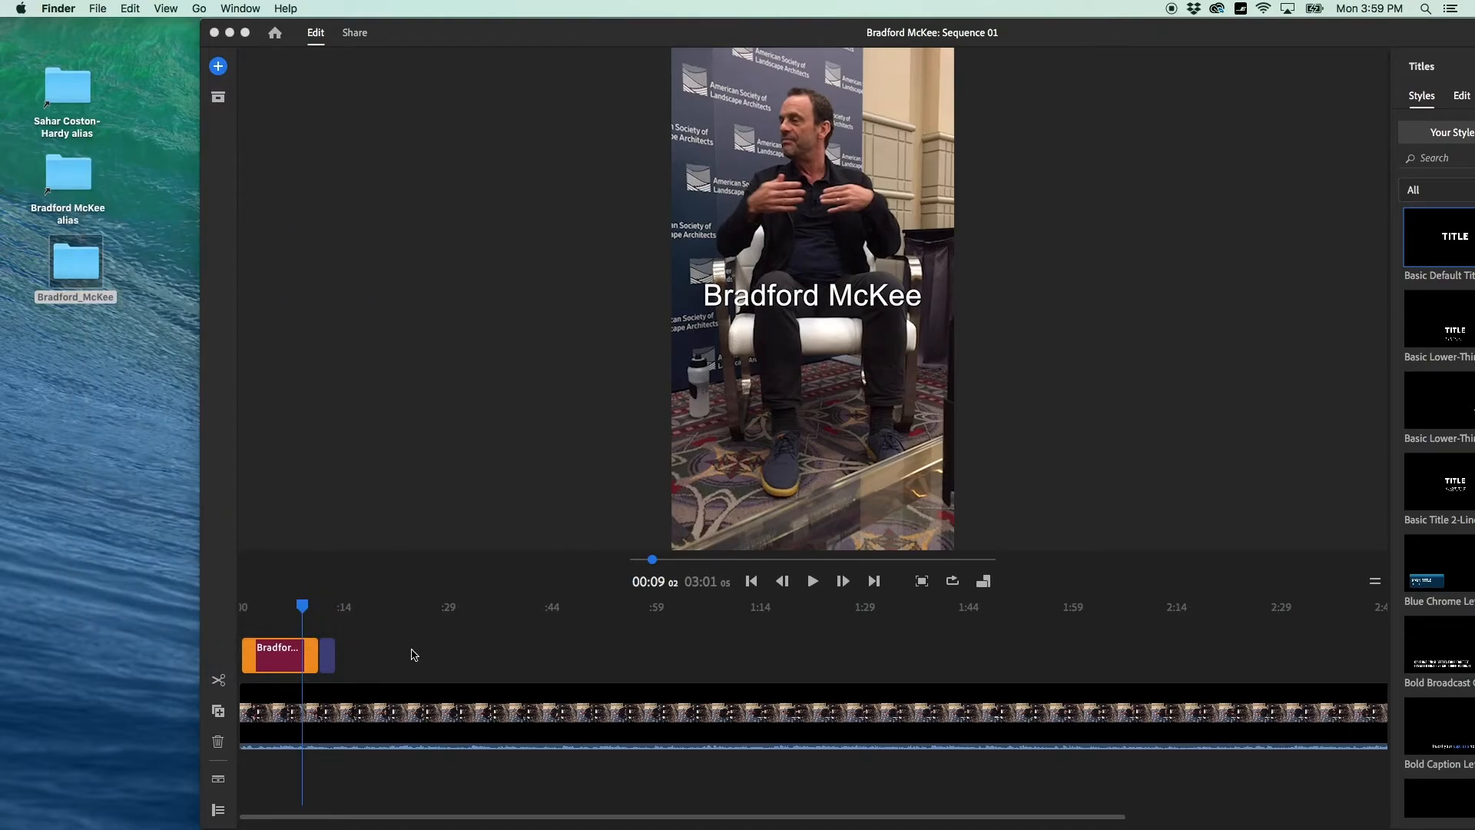
click(303, 608)
click(307, 610)
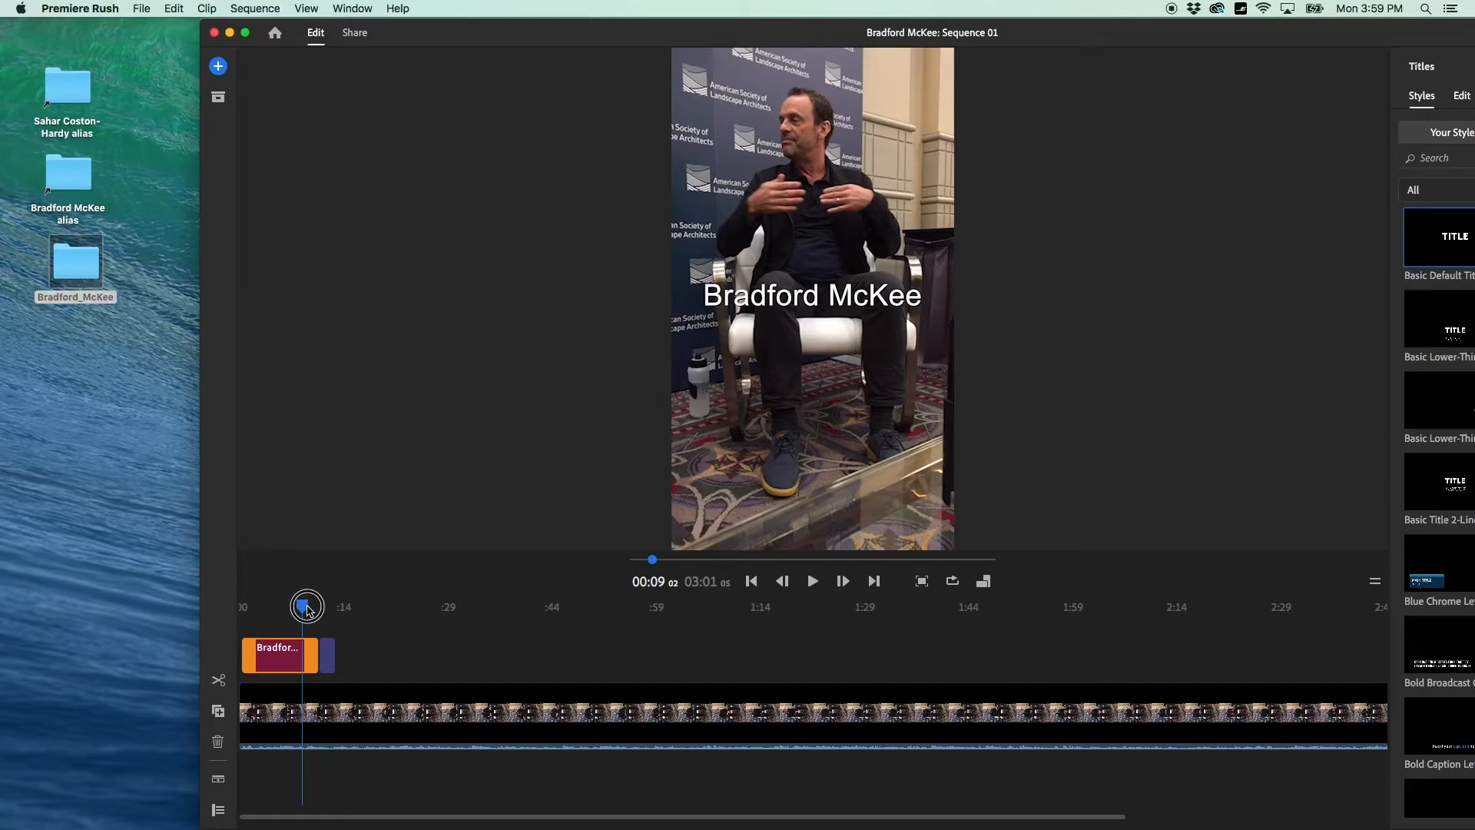
drag(308, 610, 329, 606)
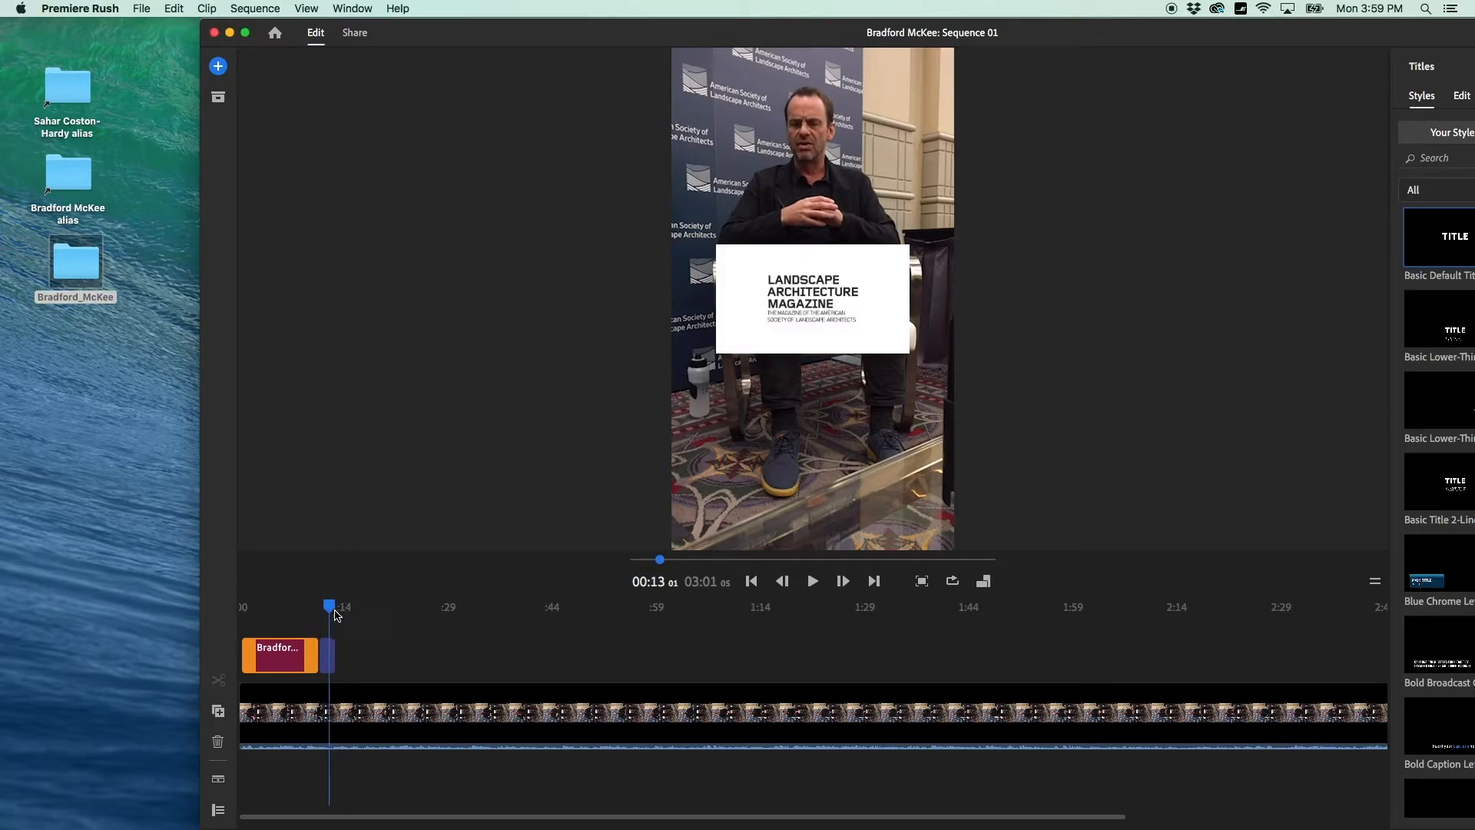
Extend the logo clip's right edge and move the Rush window back to the left.
click(330, 656)
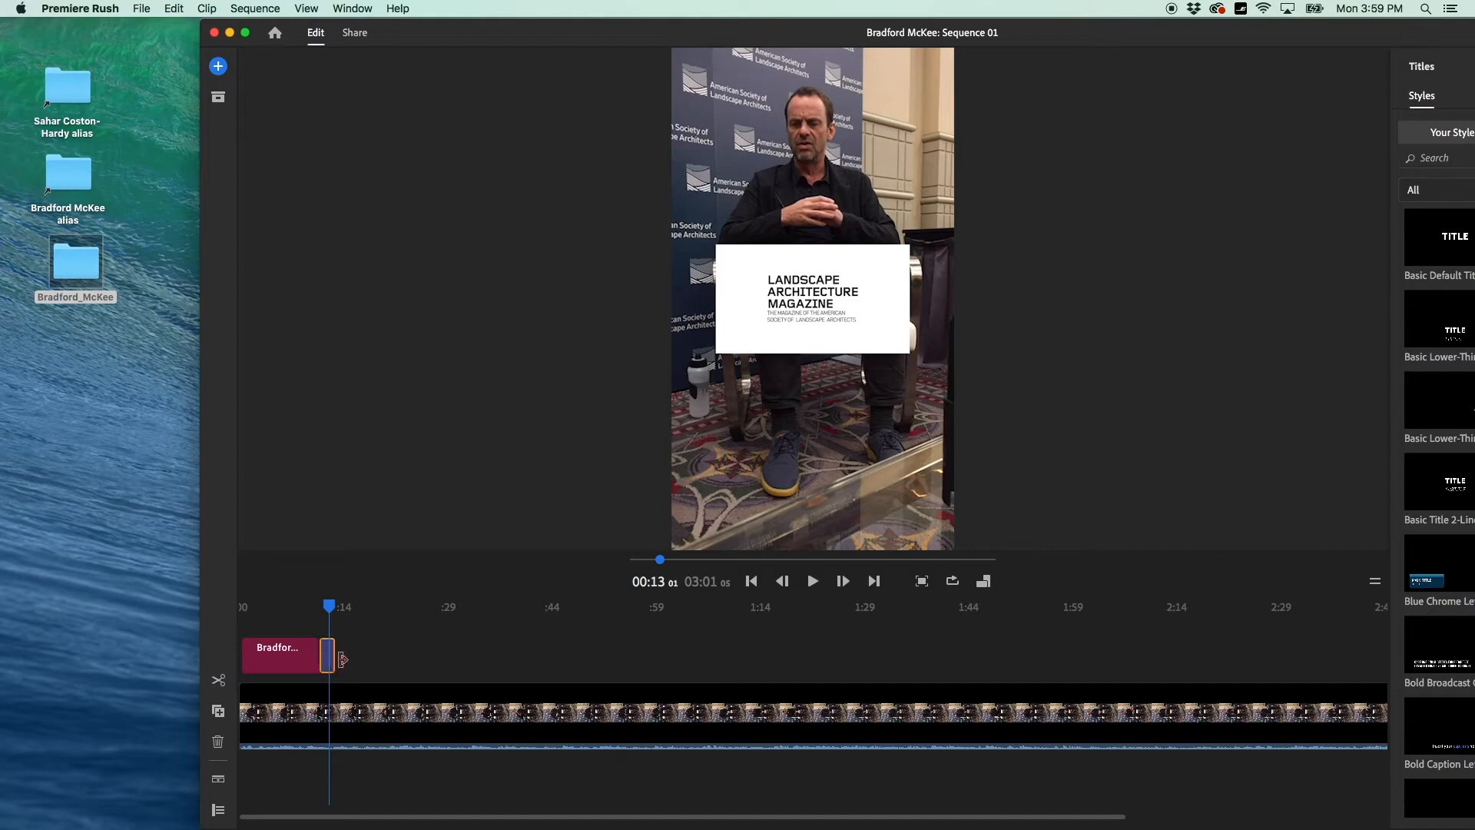
drag(336, 662, 447, 668)
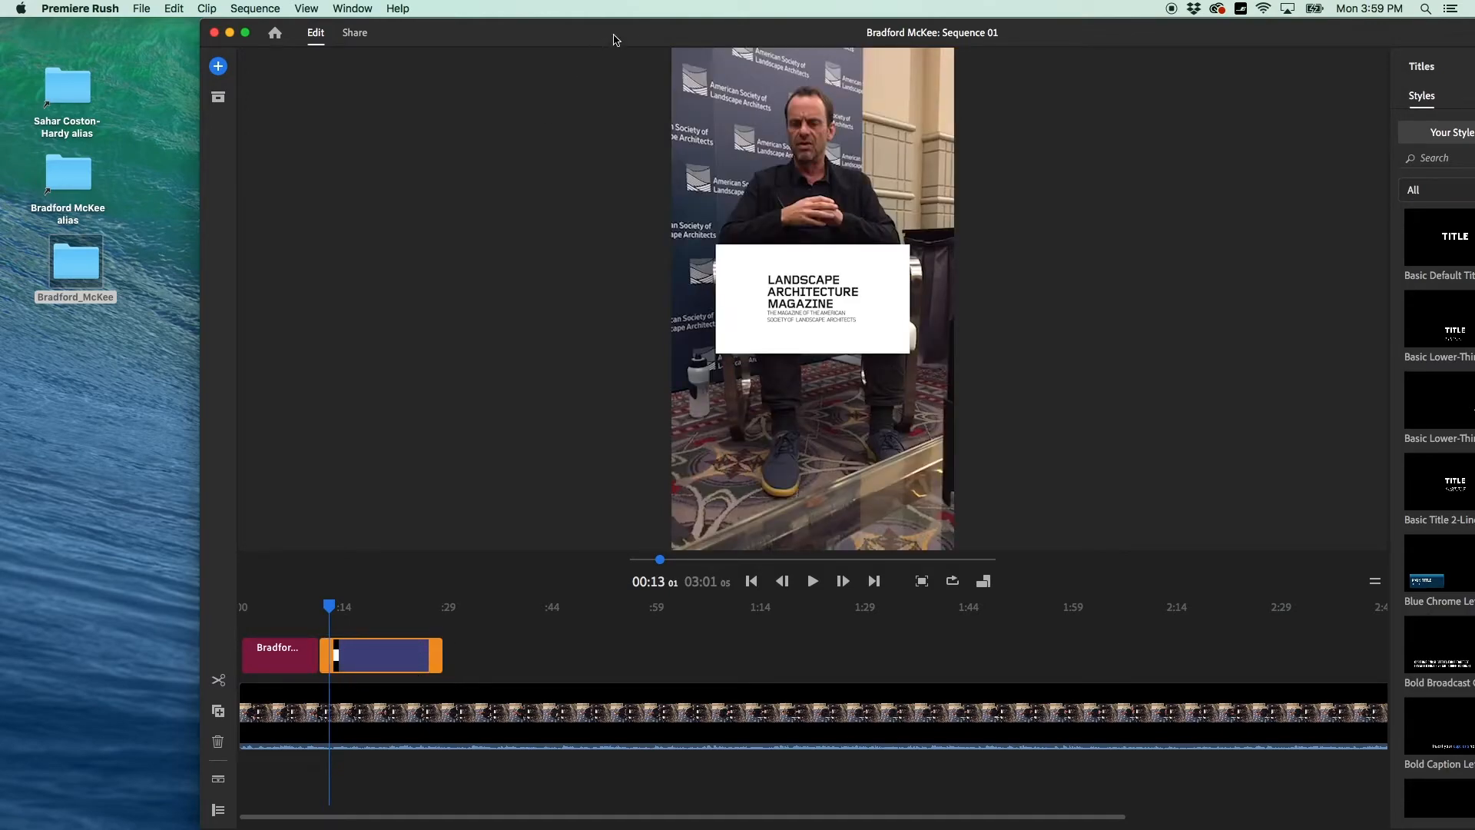
drag(610, 30, 412, 36)
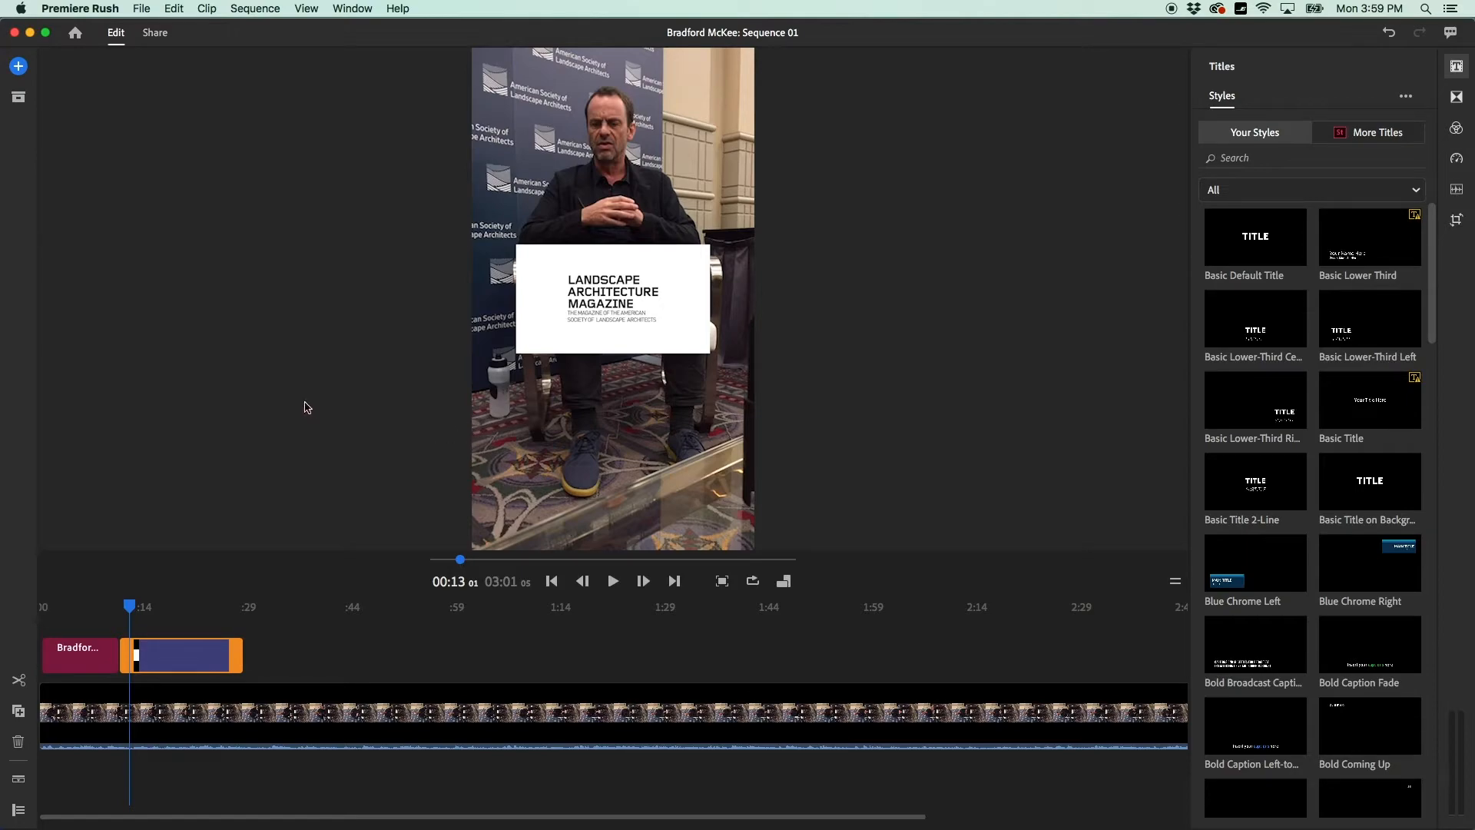
Move the magazine logo toward the bottom of the frame and scale it to 196.
drag(133, 604, 172, 605)
click(1456, 220)
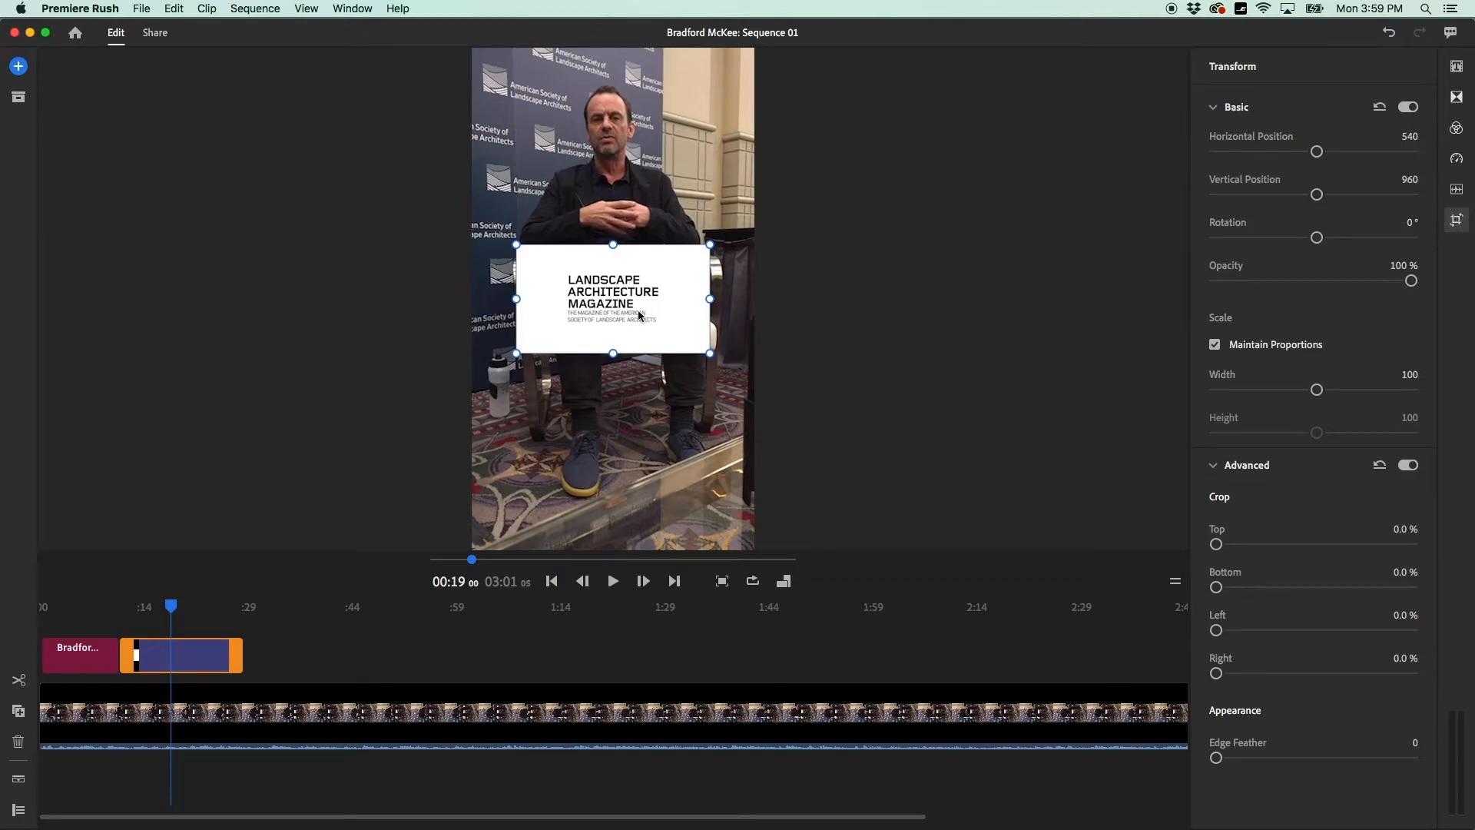
drag(659, 303, 666, 477)
drag(705, 429, 828, 374)
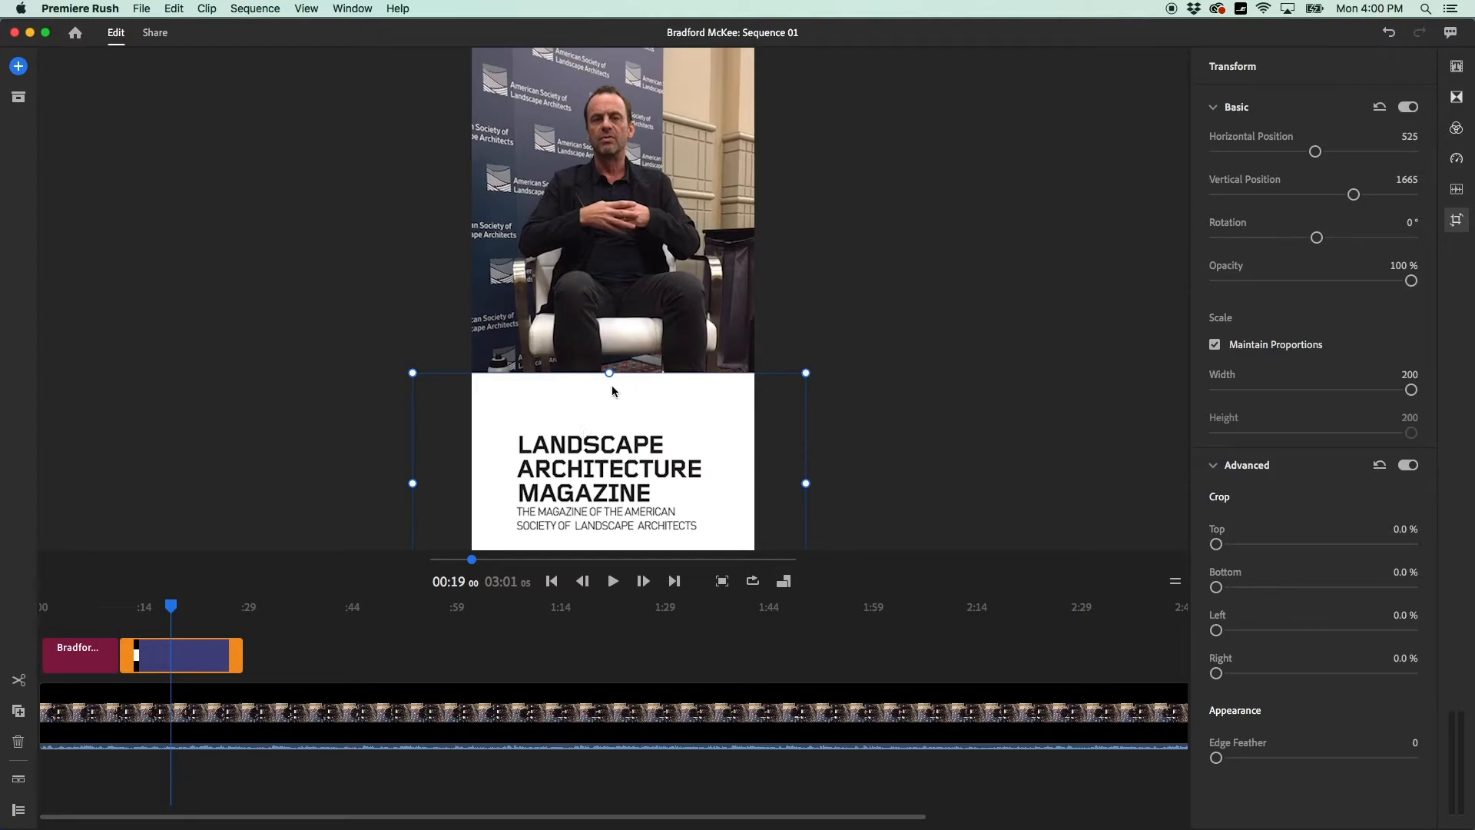
drag(610, 374, 610, 377)
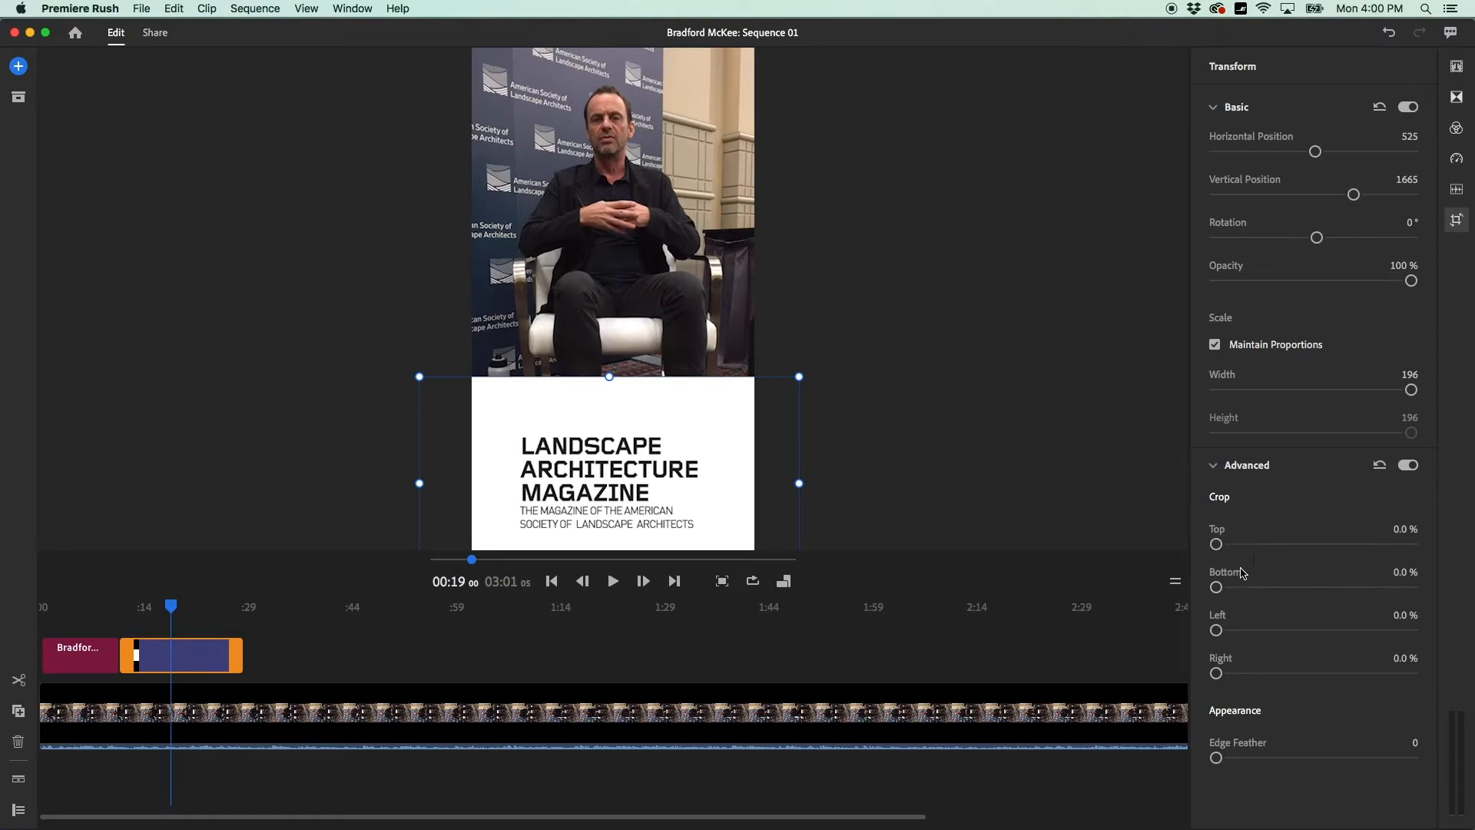
Crop the logo's top 23.2% and bottom 23.6%, and set its opacity to 60.
drag(1215, 543, 1263, 600)
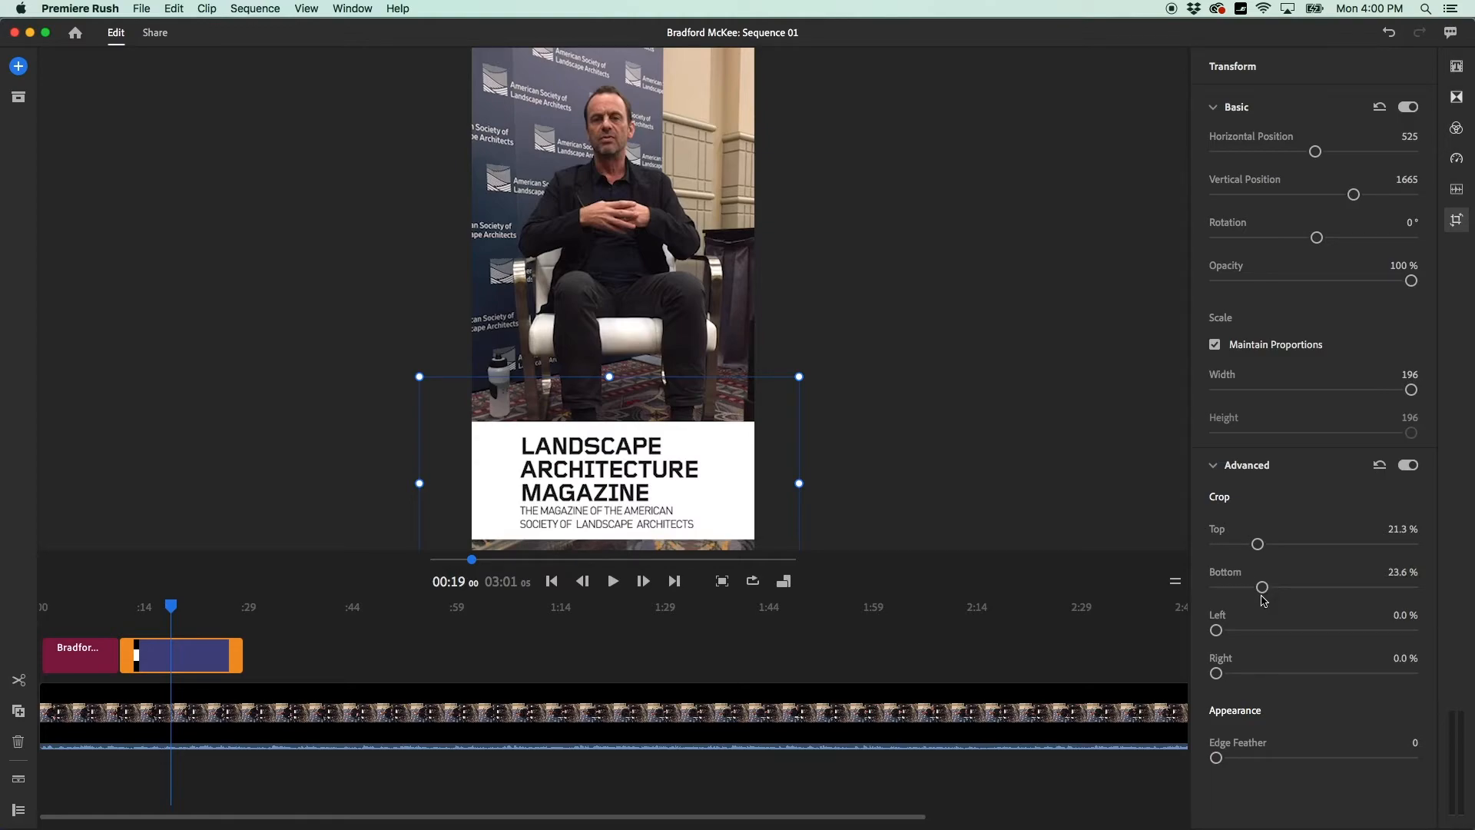
drag(1258, 545, 1261, 550)
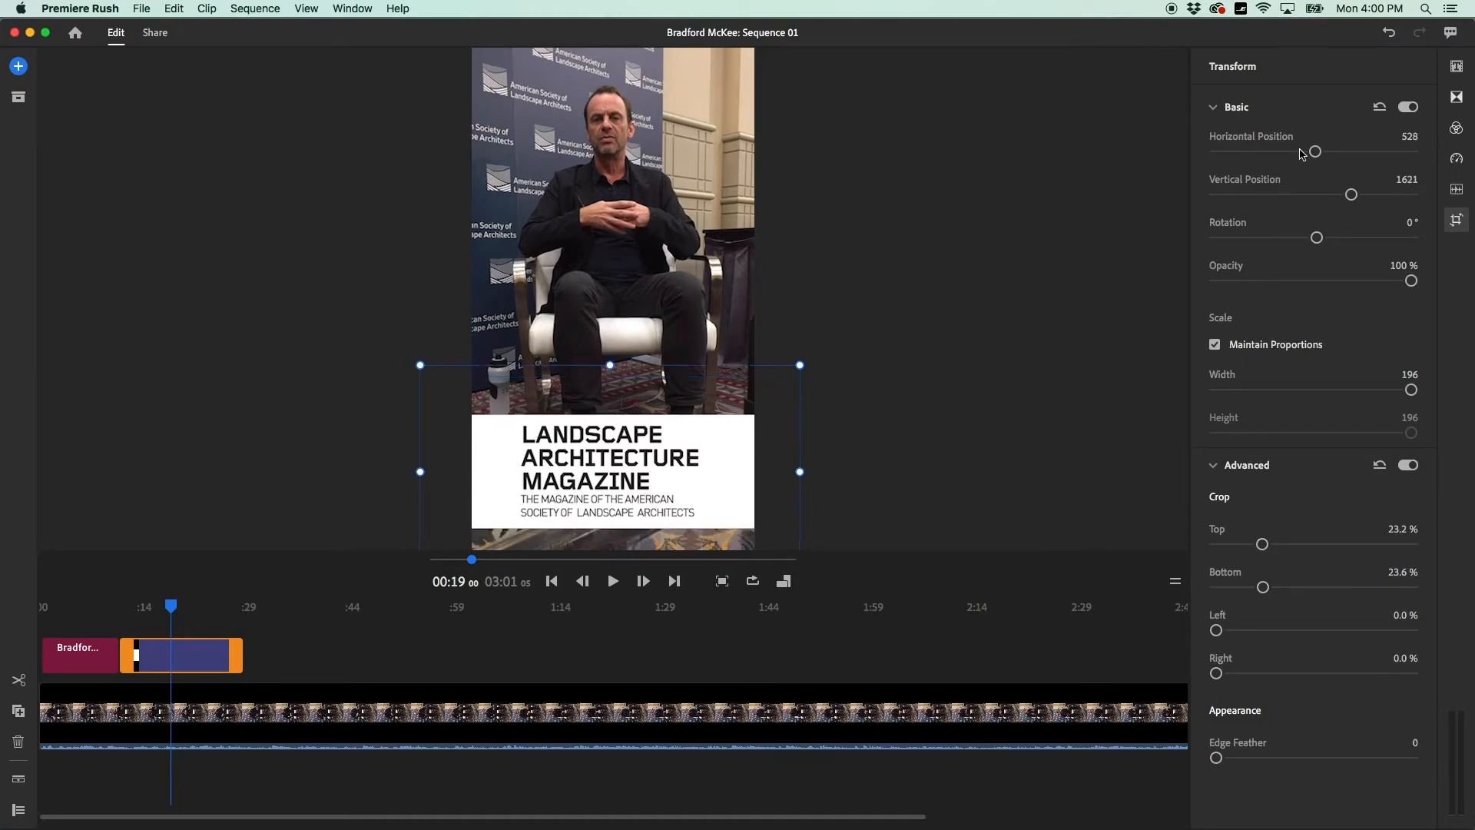
drag(1410, 281, 1341, 281)
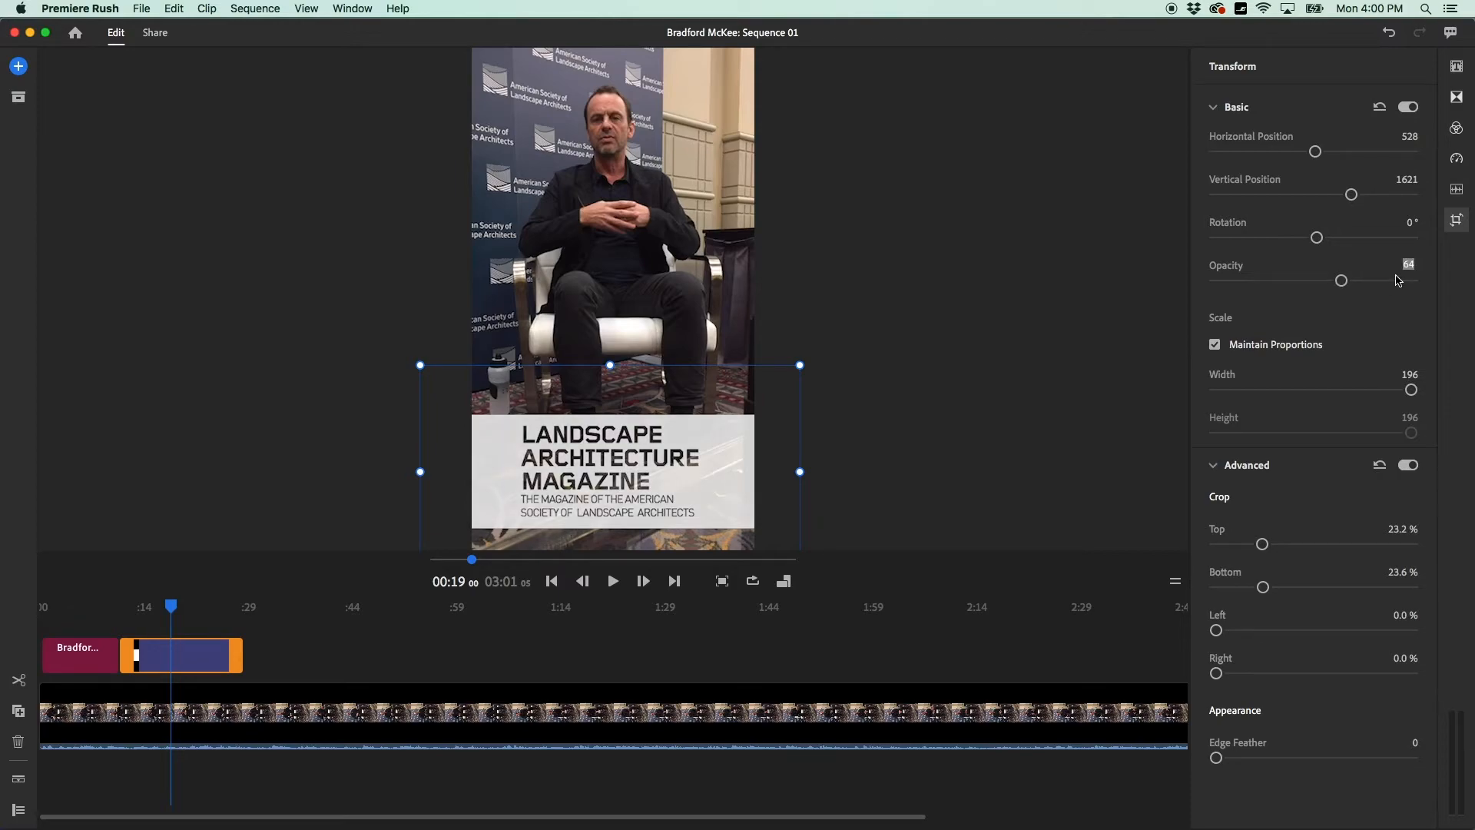
text(6)
key(Return)
click(899, 472)
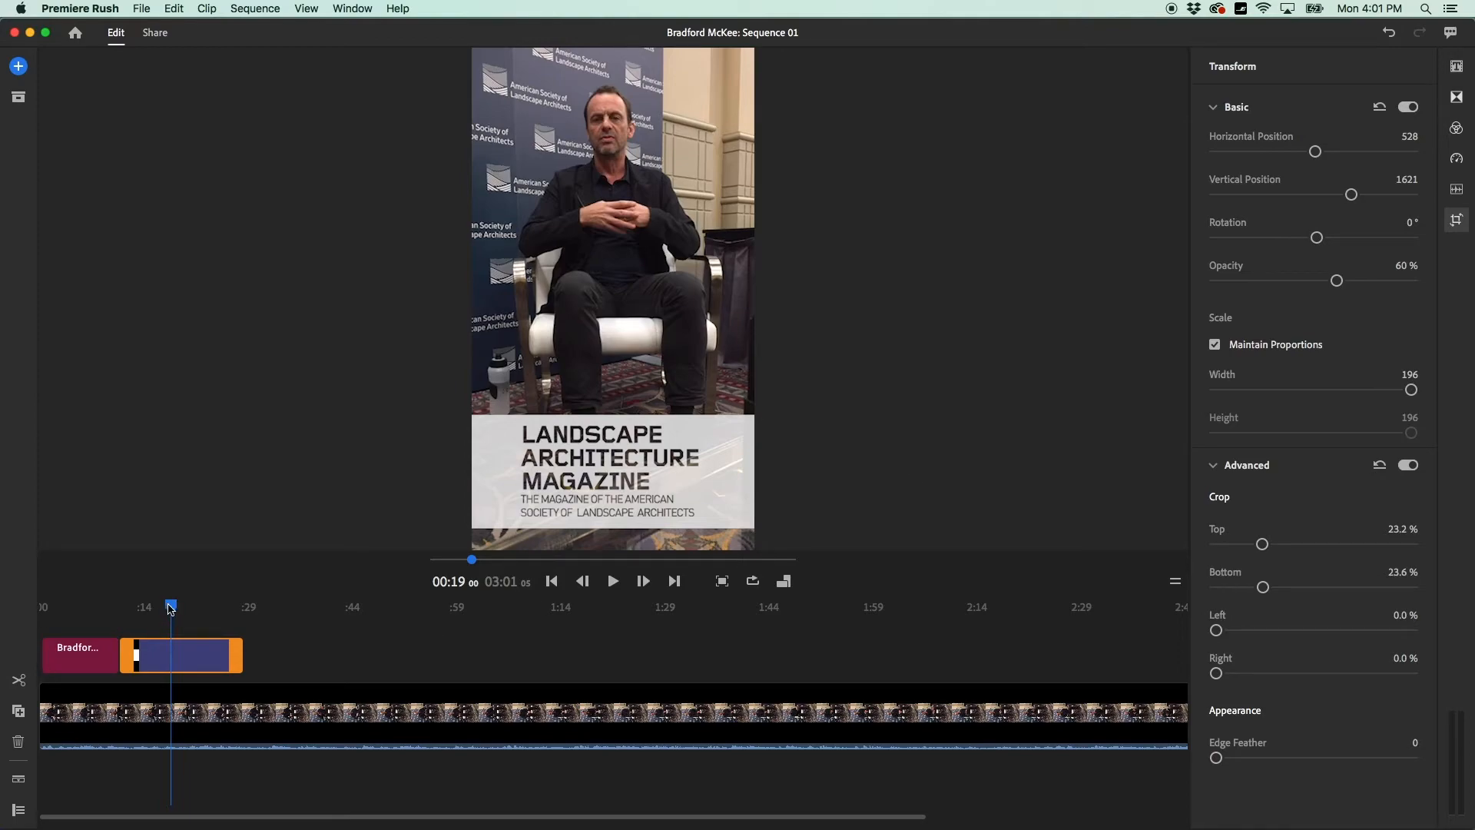
mouse_move(170, 609)
mouse_down()
mouse_move(59, 609)
mouse_move(164, 610)
mouse_up()
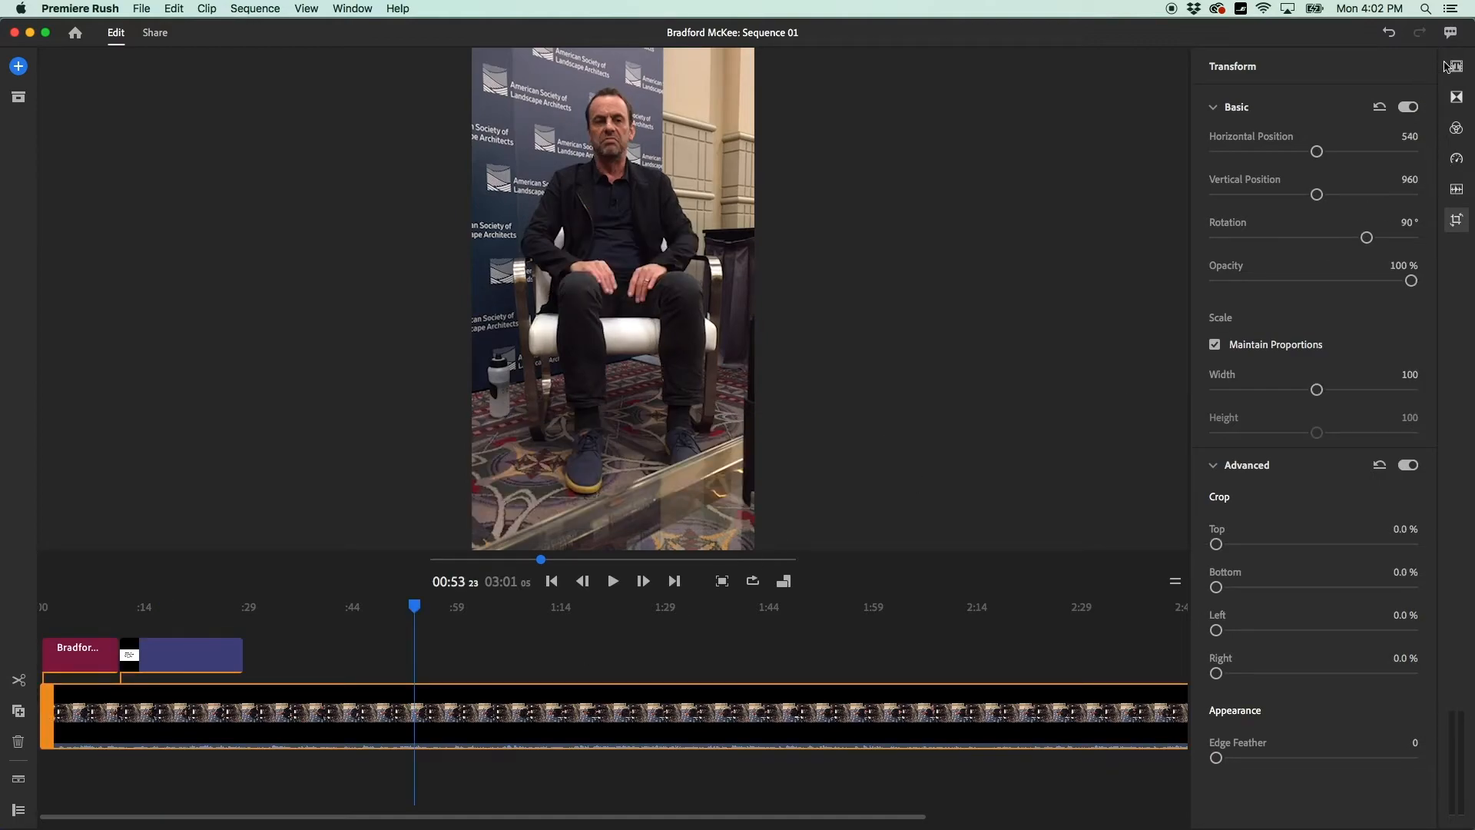
Split the interview clip at 00:53 and drop a Dip to Black transition on the cut.
click(1456, 66)
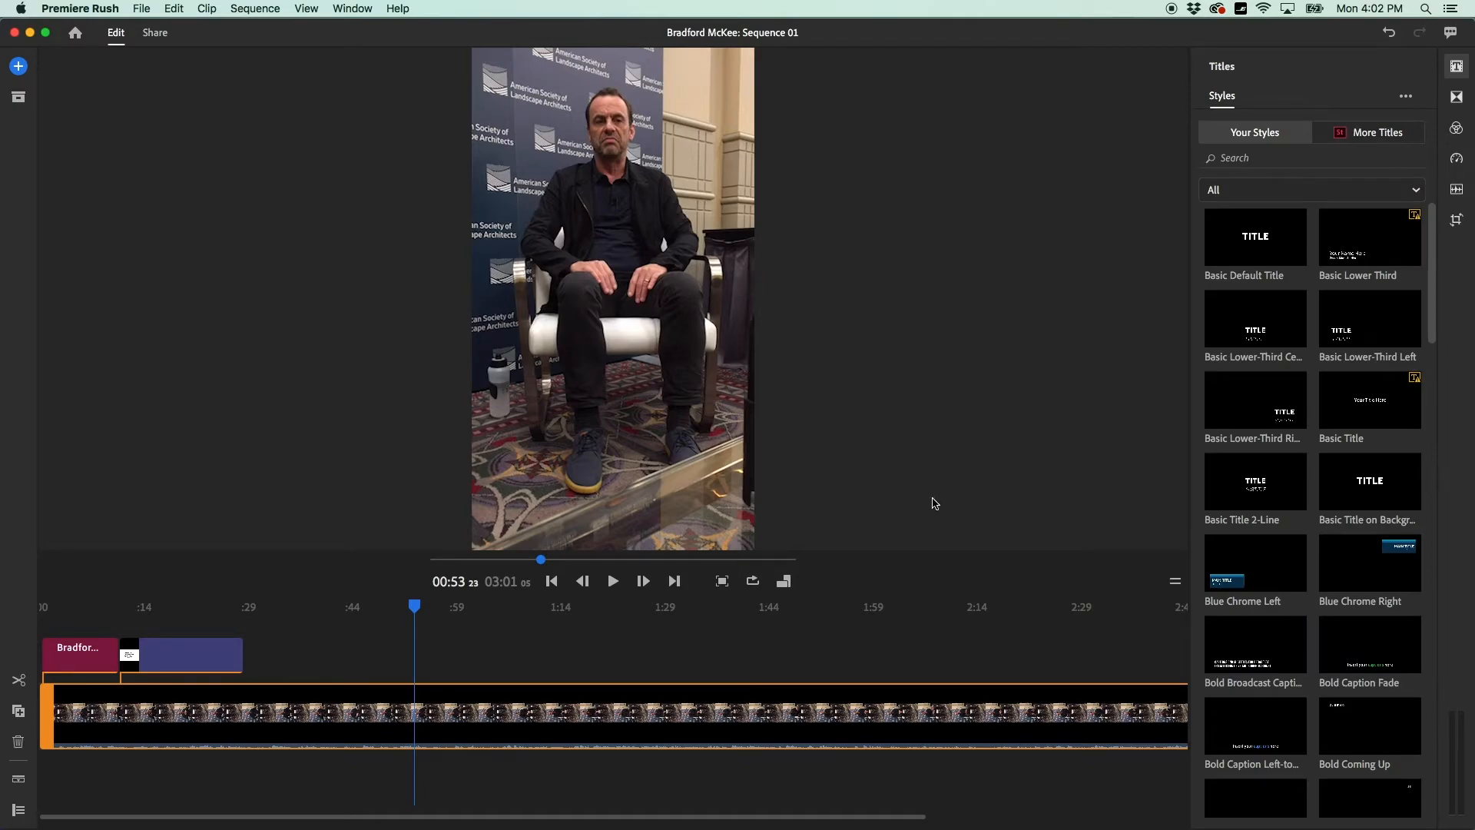
click(1457, 98)
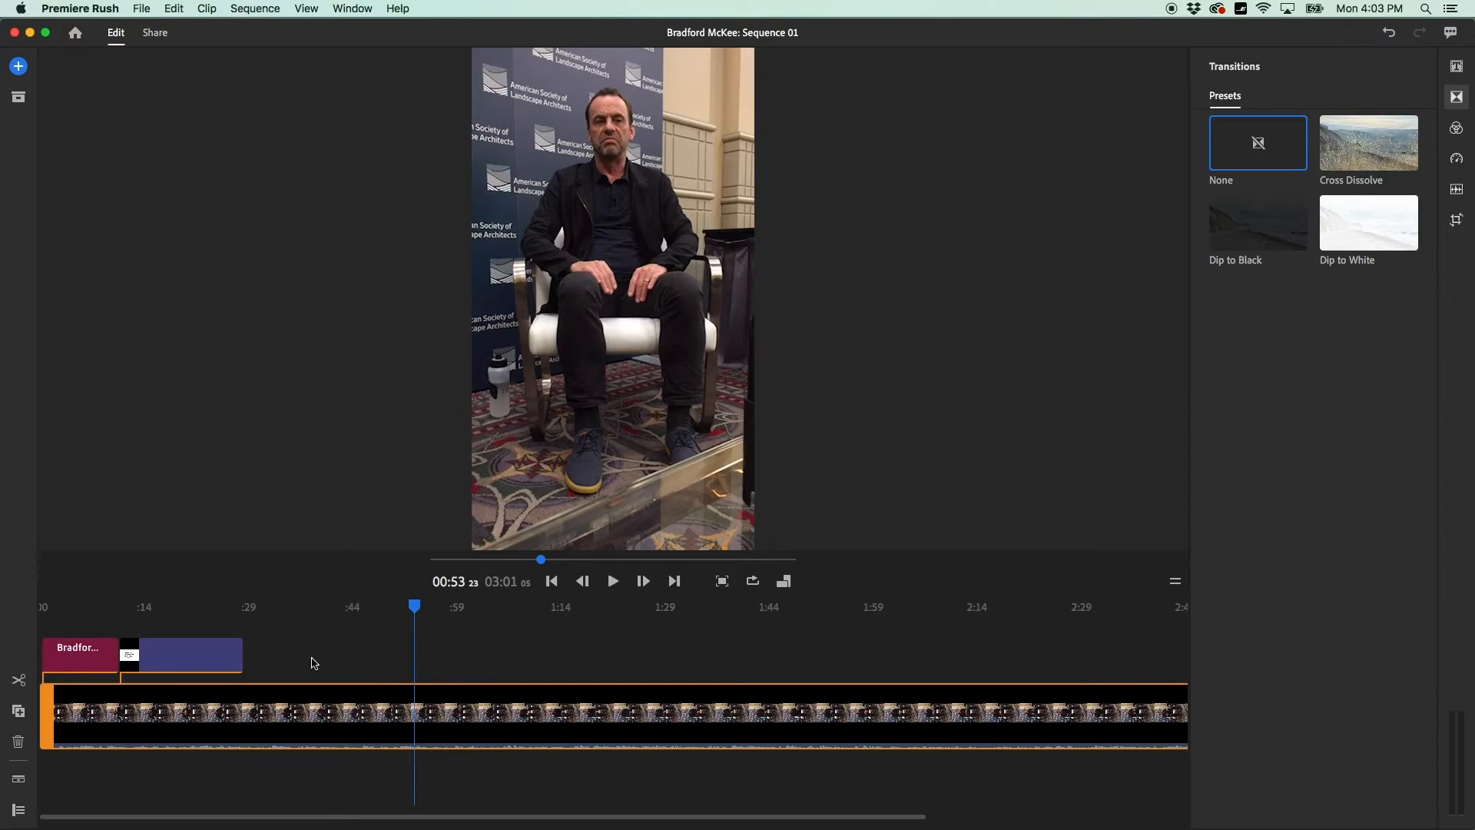
click(19, 682)
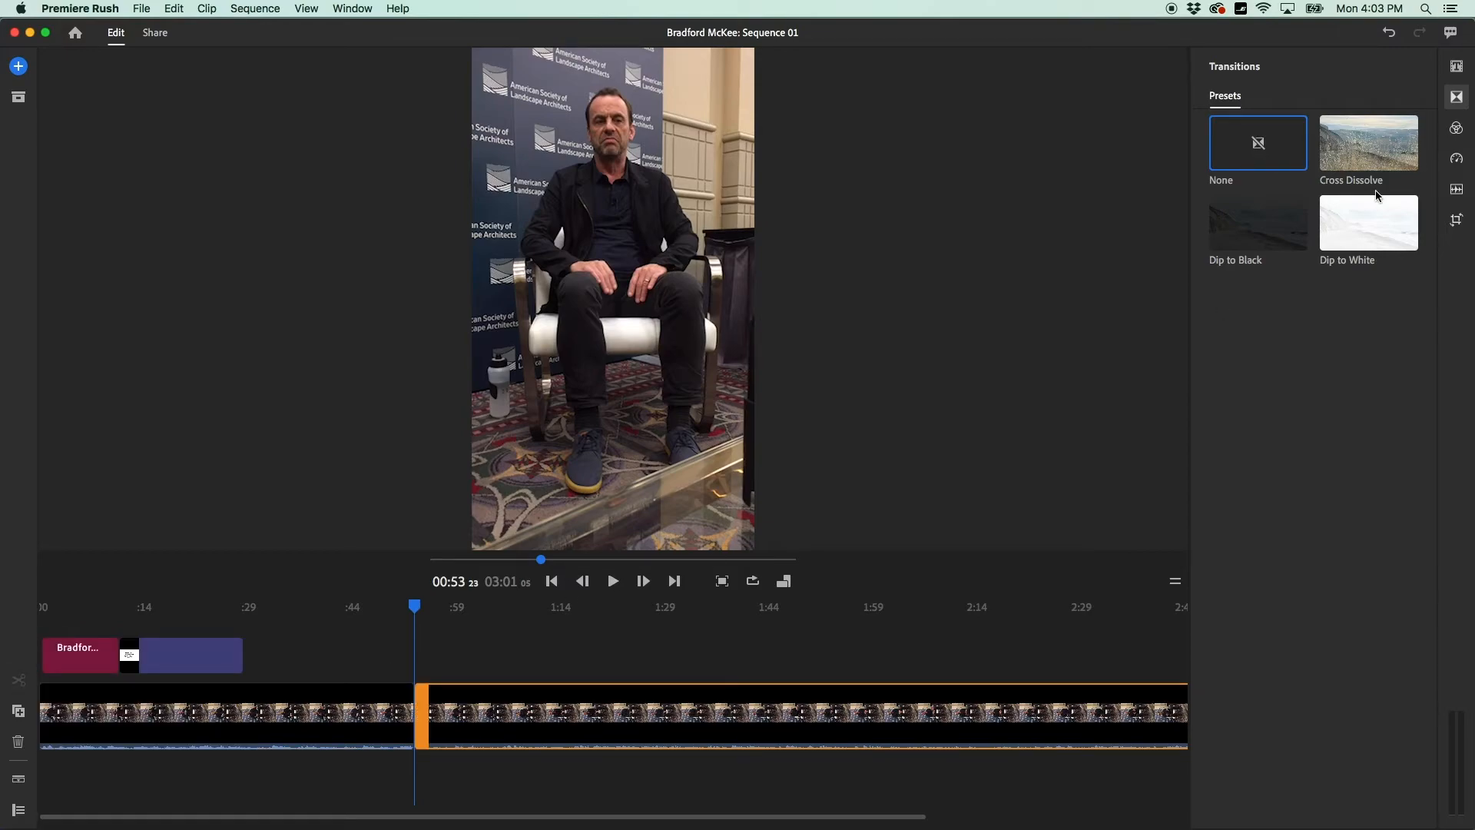
click(1259, 245)
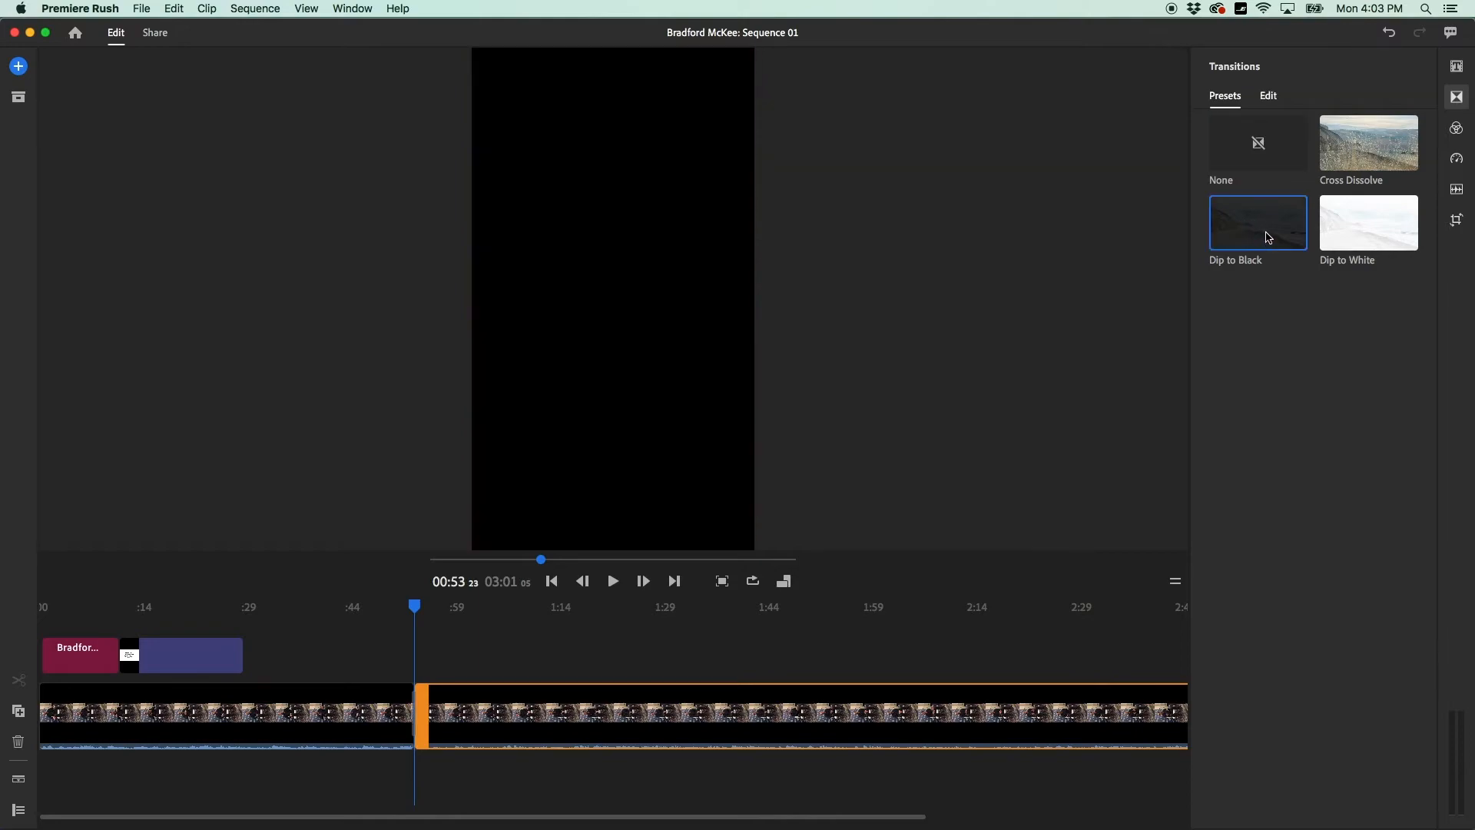
mouse_move(1269, 237)
mouse_down()
mouse_move(1261, 264)
mouse_move(1163, 264)
mouse_move(638, 593)
mouse_move(435, 687)
mouse_move(412, 704)
mouse_move(424, 722)
mouse_up()
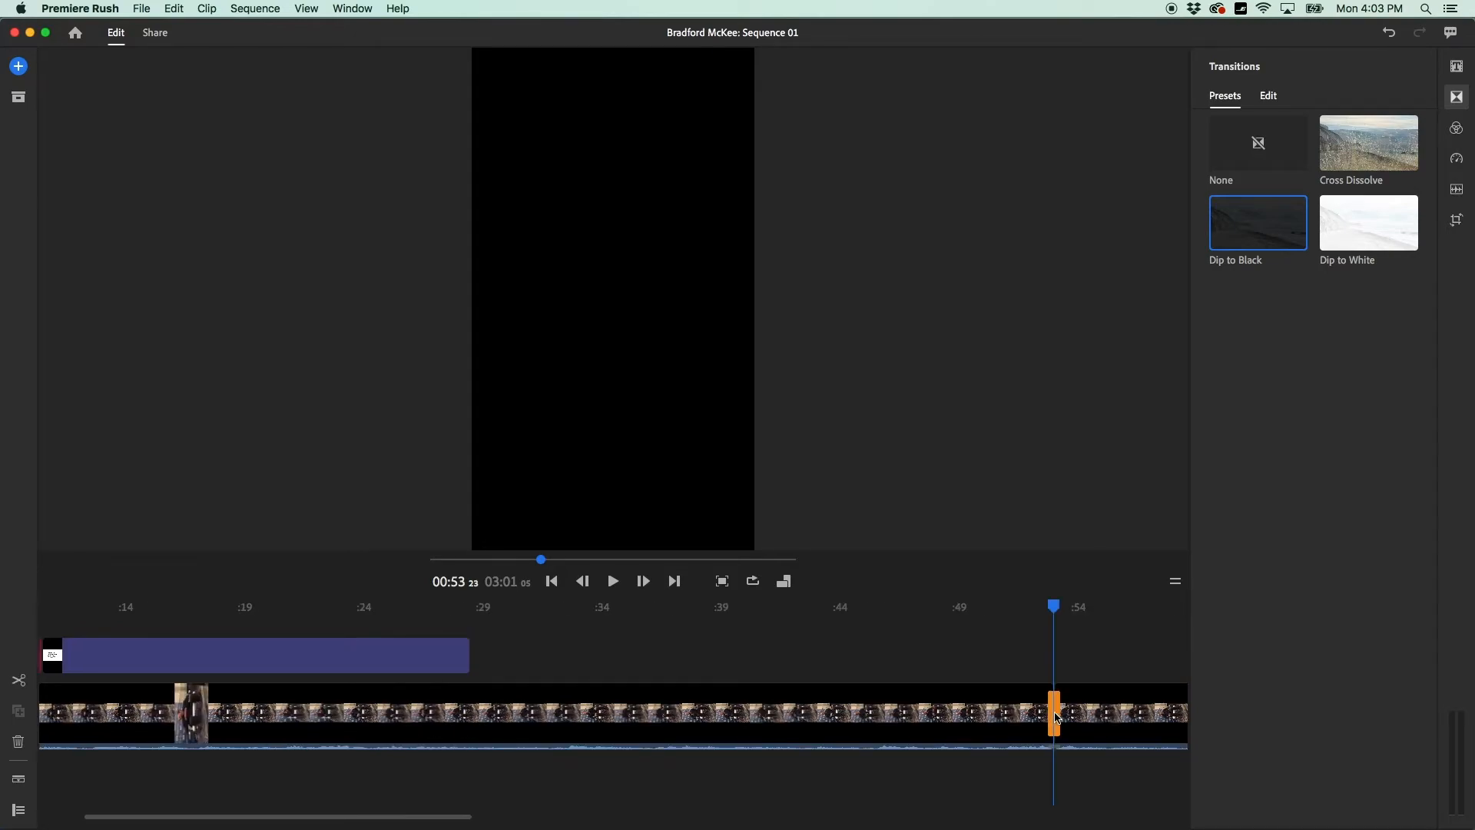
drag(1058, 719, 1077, 716)
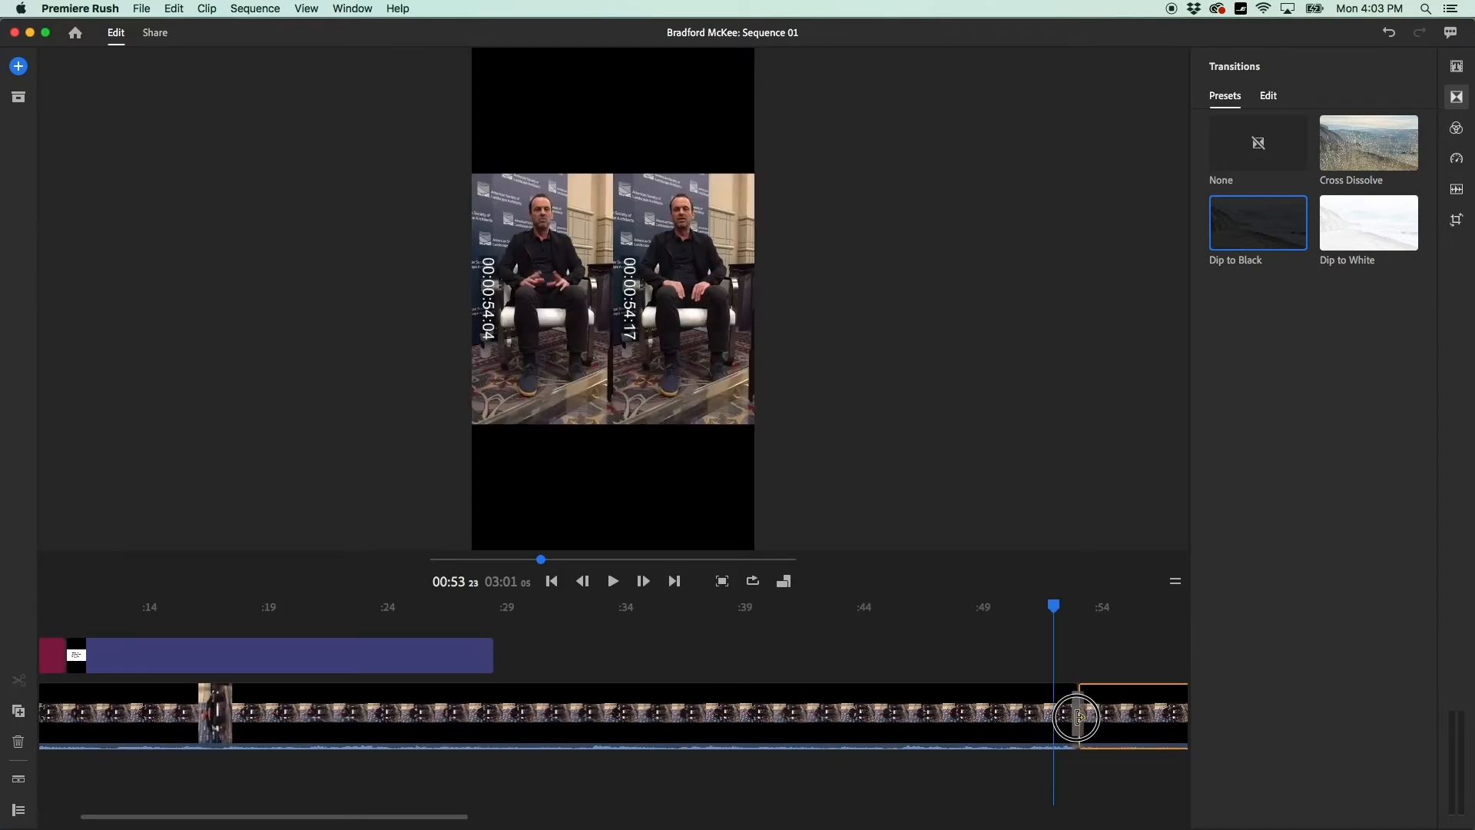
drag(833, 719, 1154, 729)
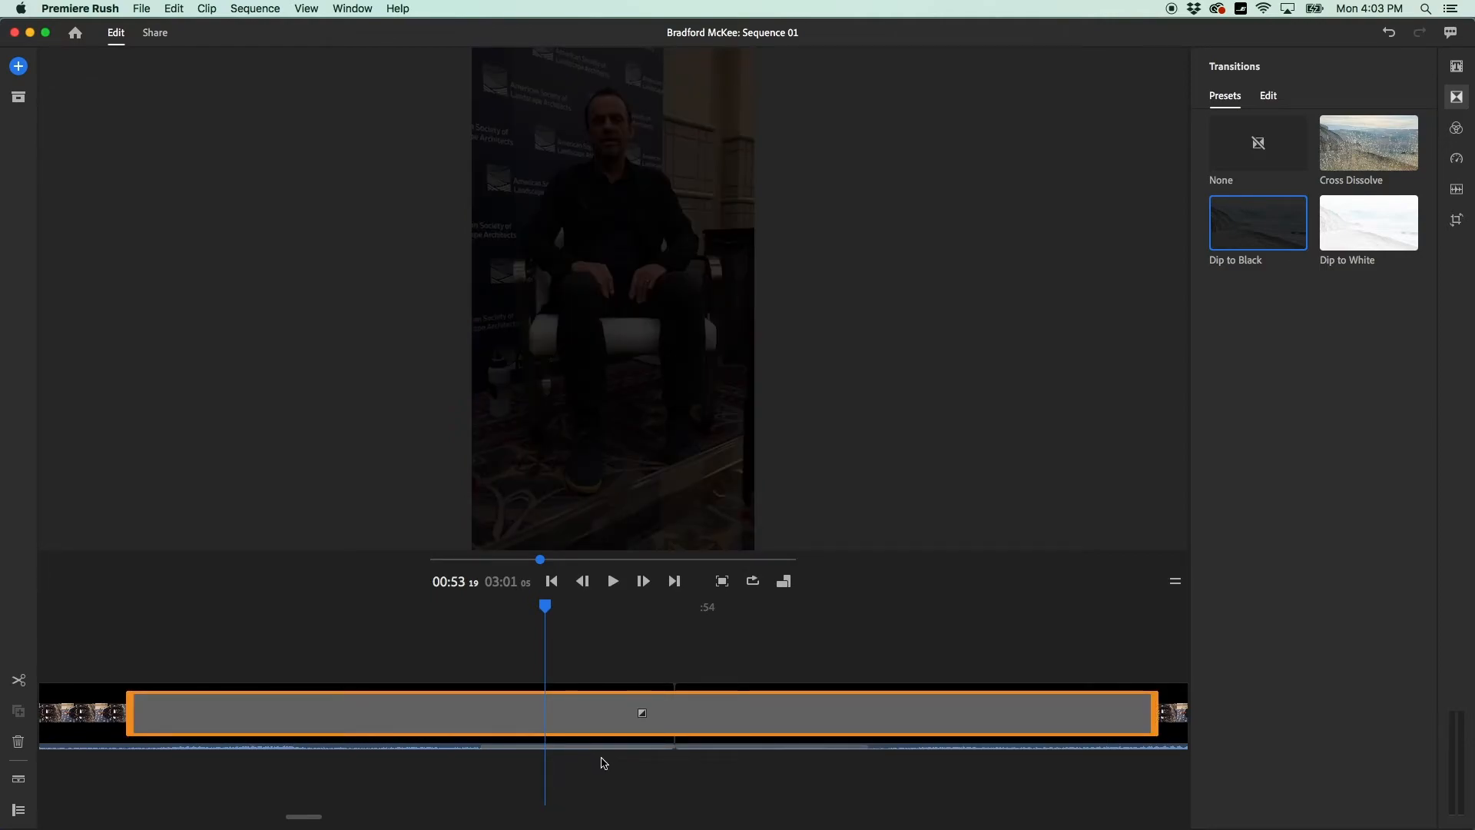
scroll(603, 763, down, 5)
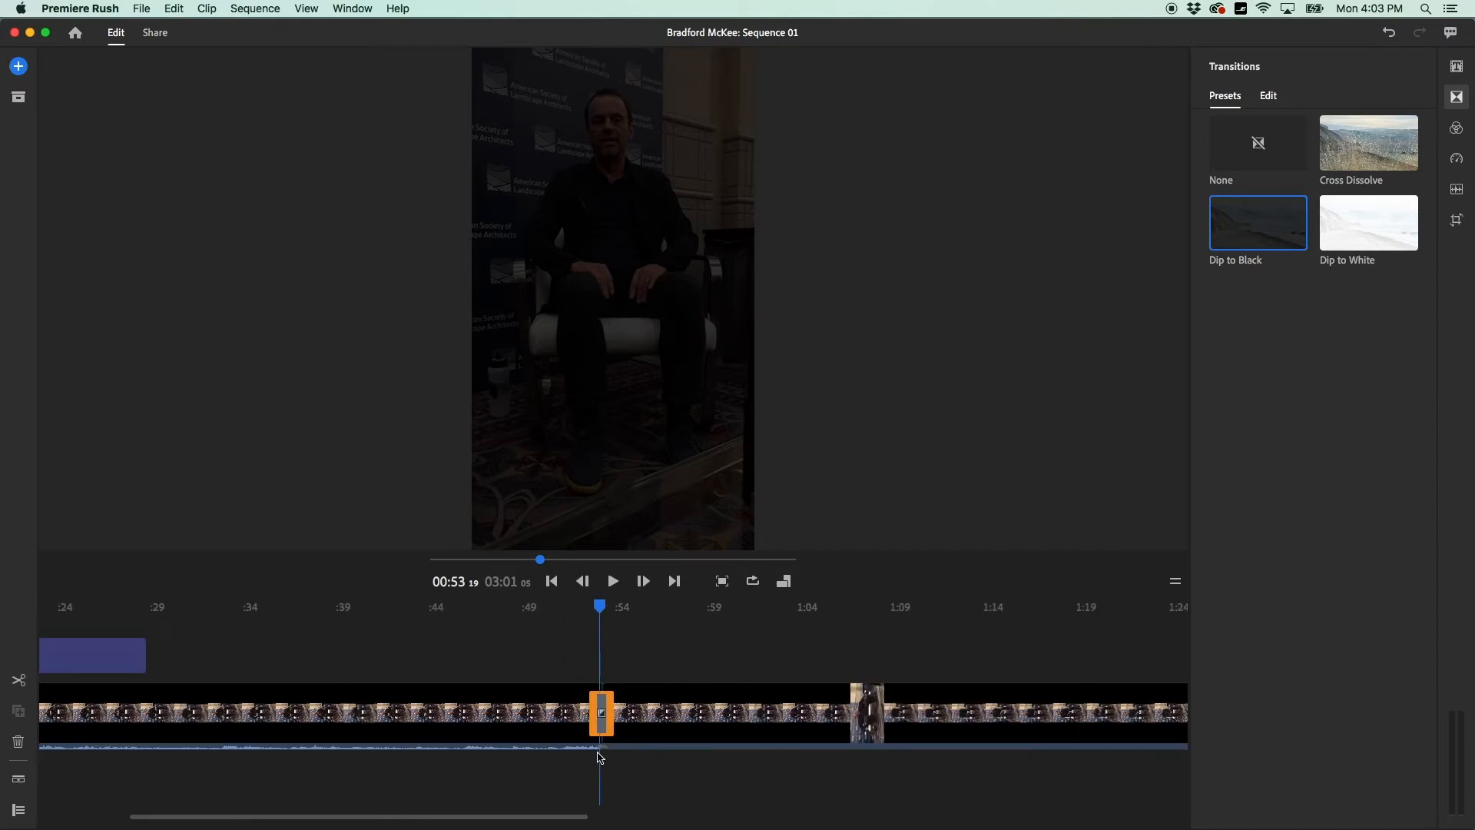
scroll(601, 626, down, 1)
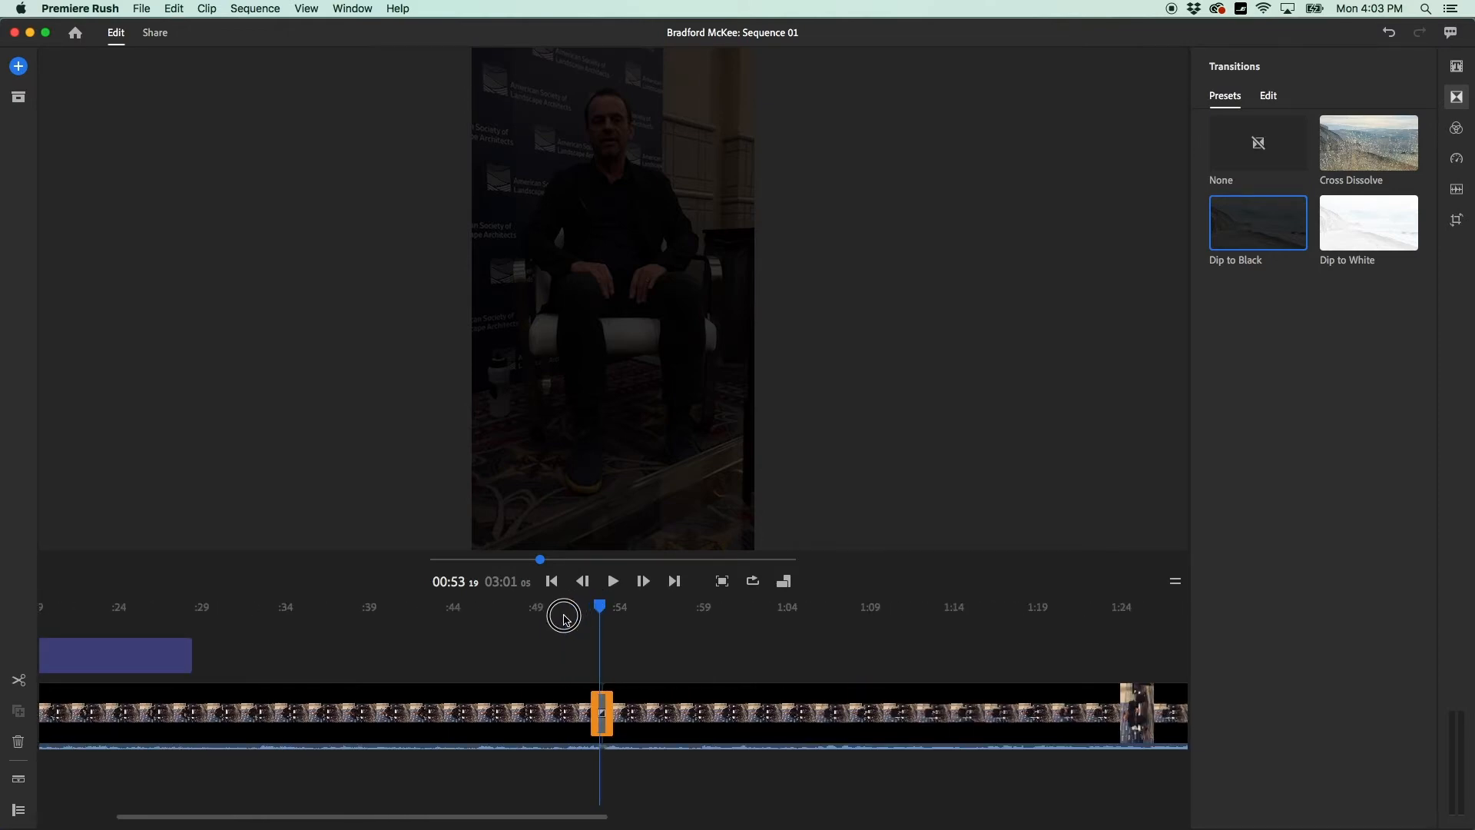
scroll(596, 635, down, 1)
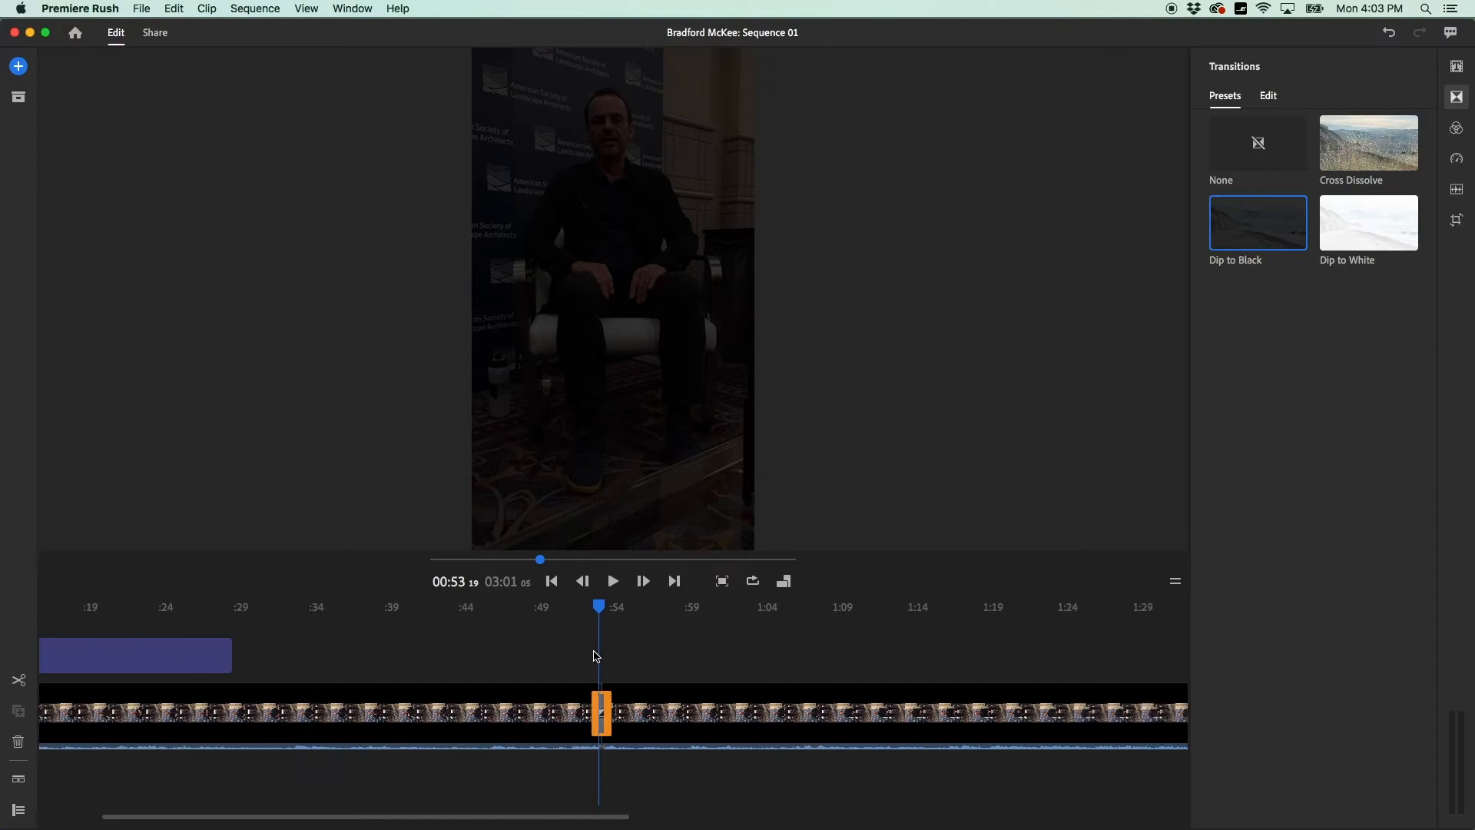
drag(599, 607, 578, 612)
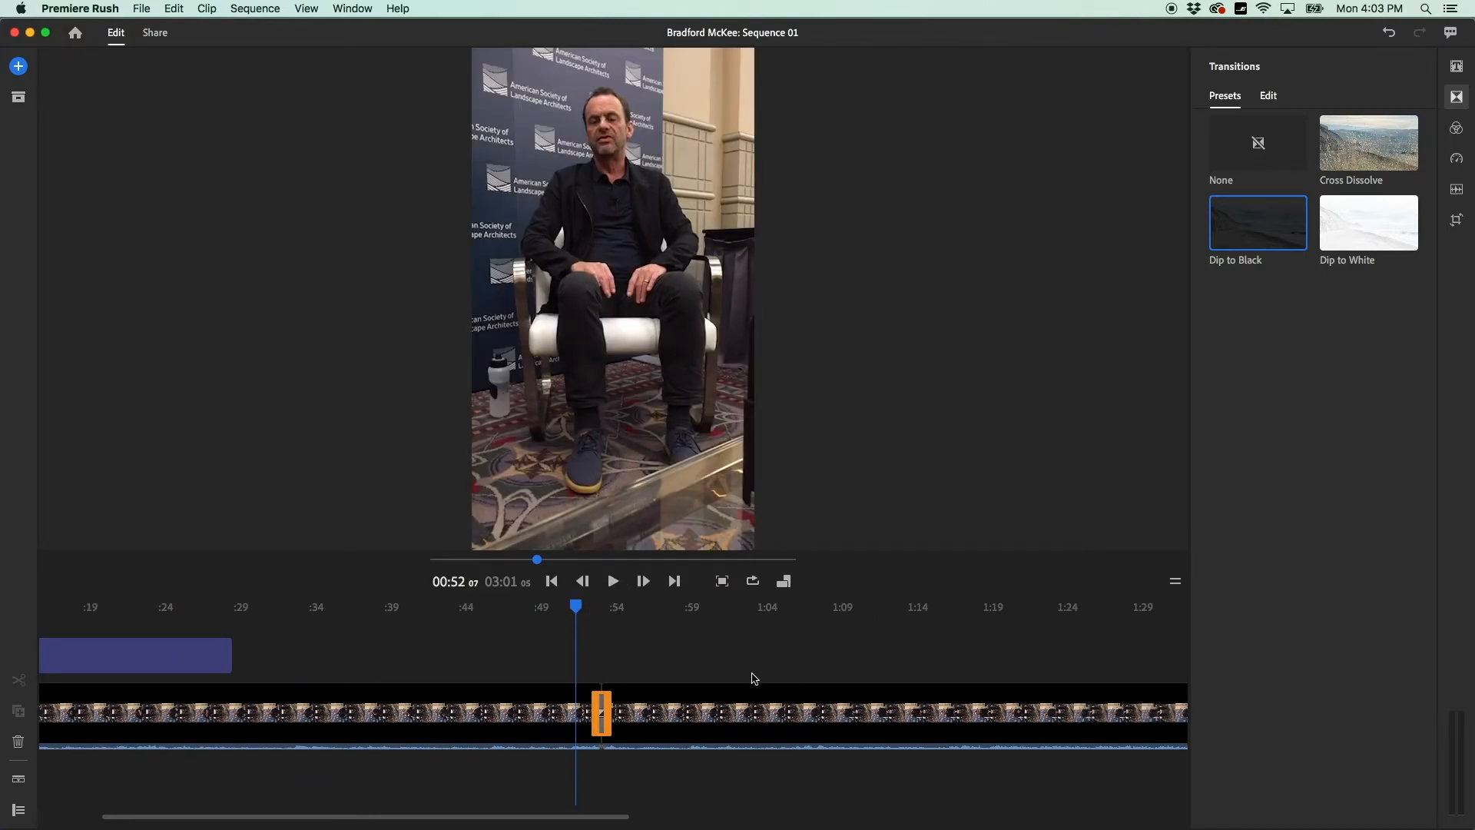
key(space)
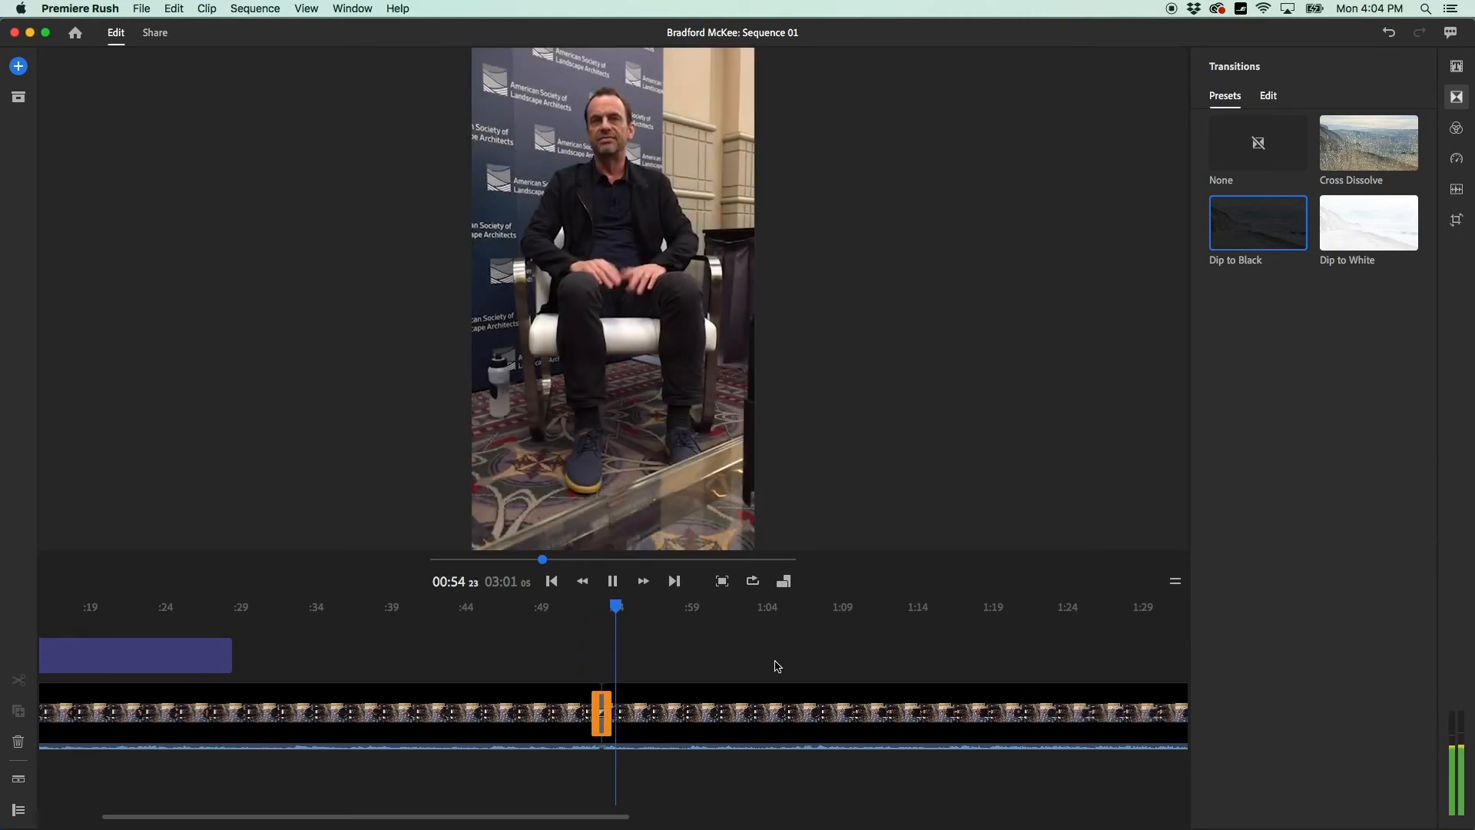
key(space)
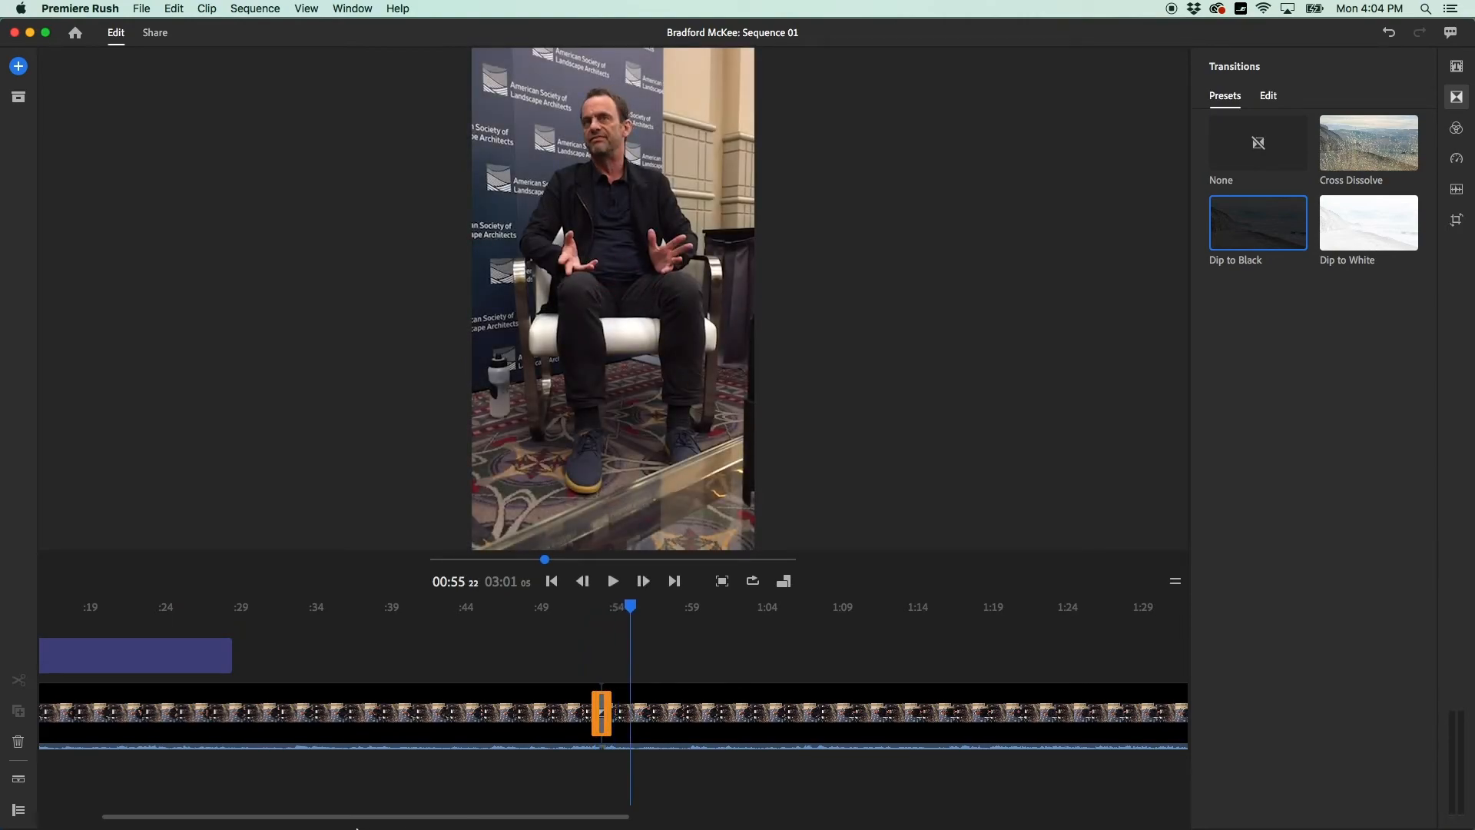
Trim the interview clip's end until the sequence runs 01:03:12, then nudge the app window right.
drag(413, 816, 839, 817)
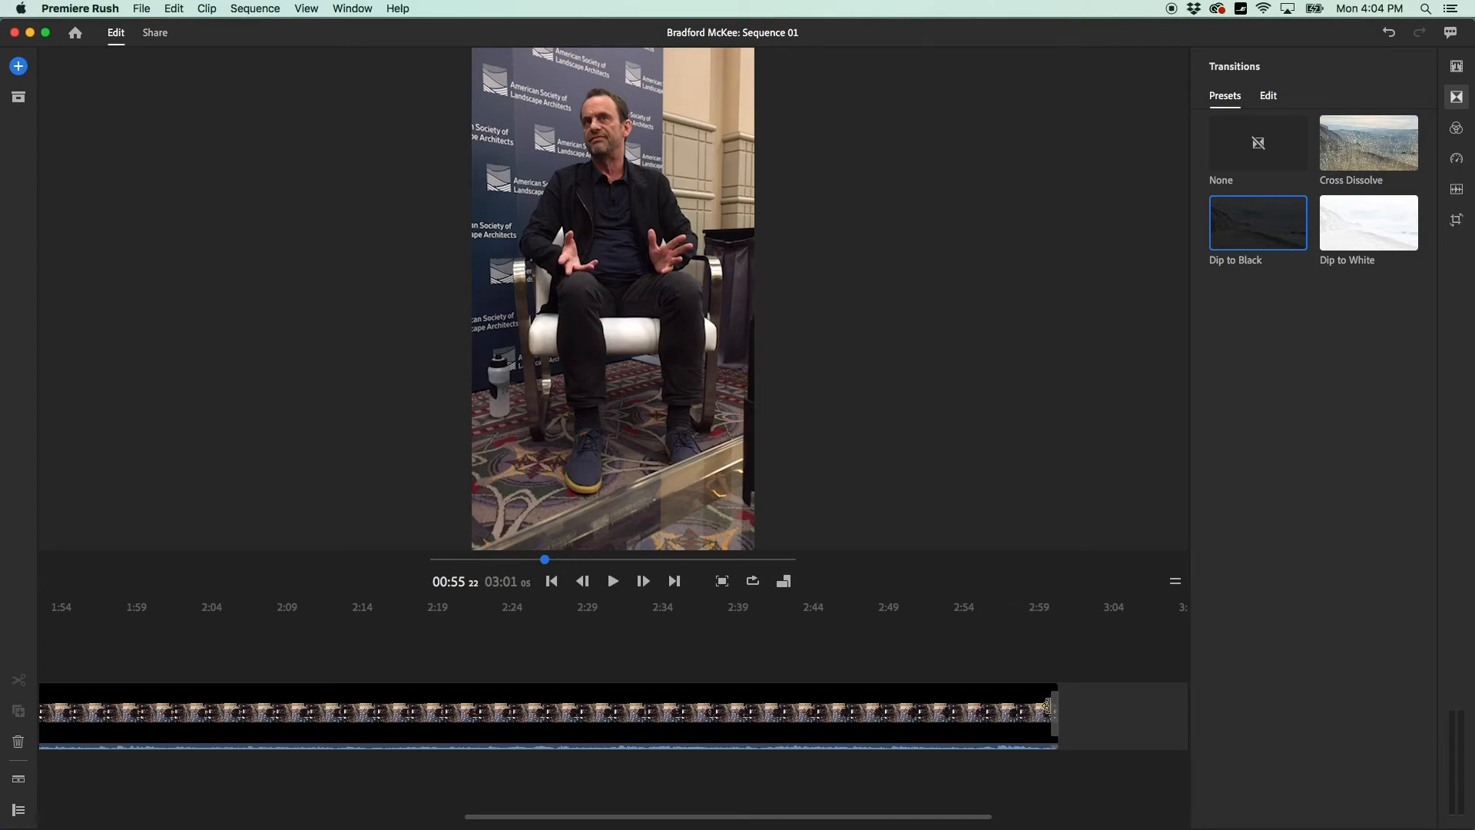
drag(1052, 707, 61, 728)
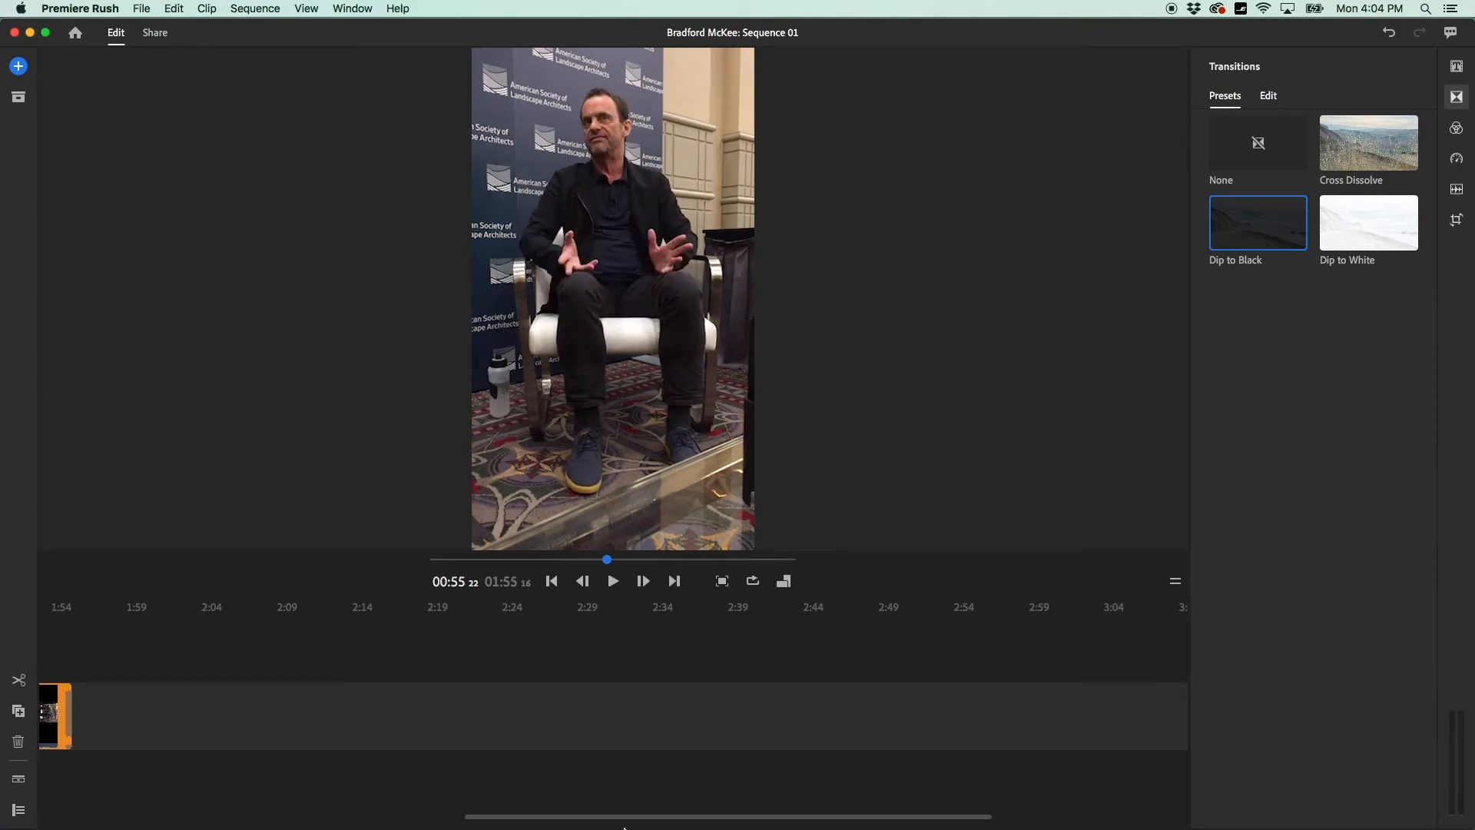
drag(563, 817, 362, 822)
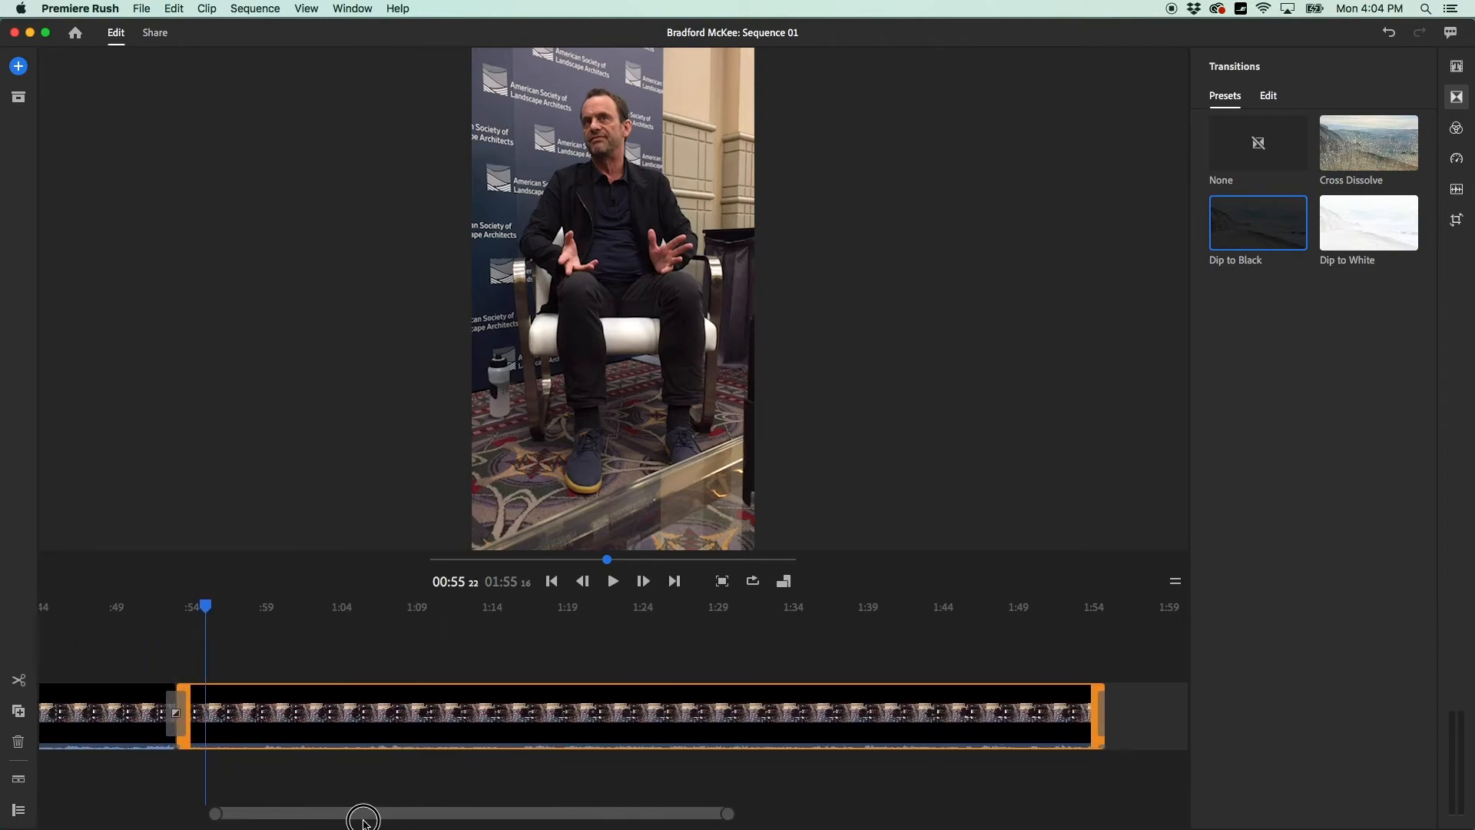
drag(1104, 711, 311, 725)
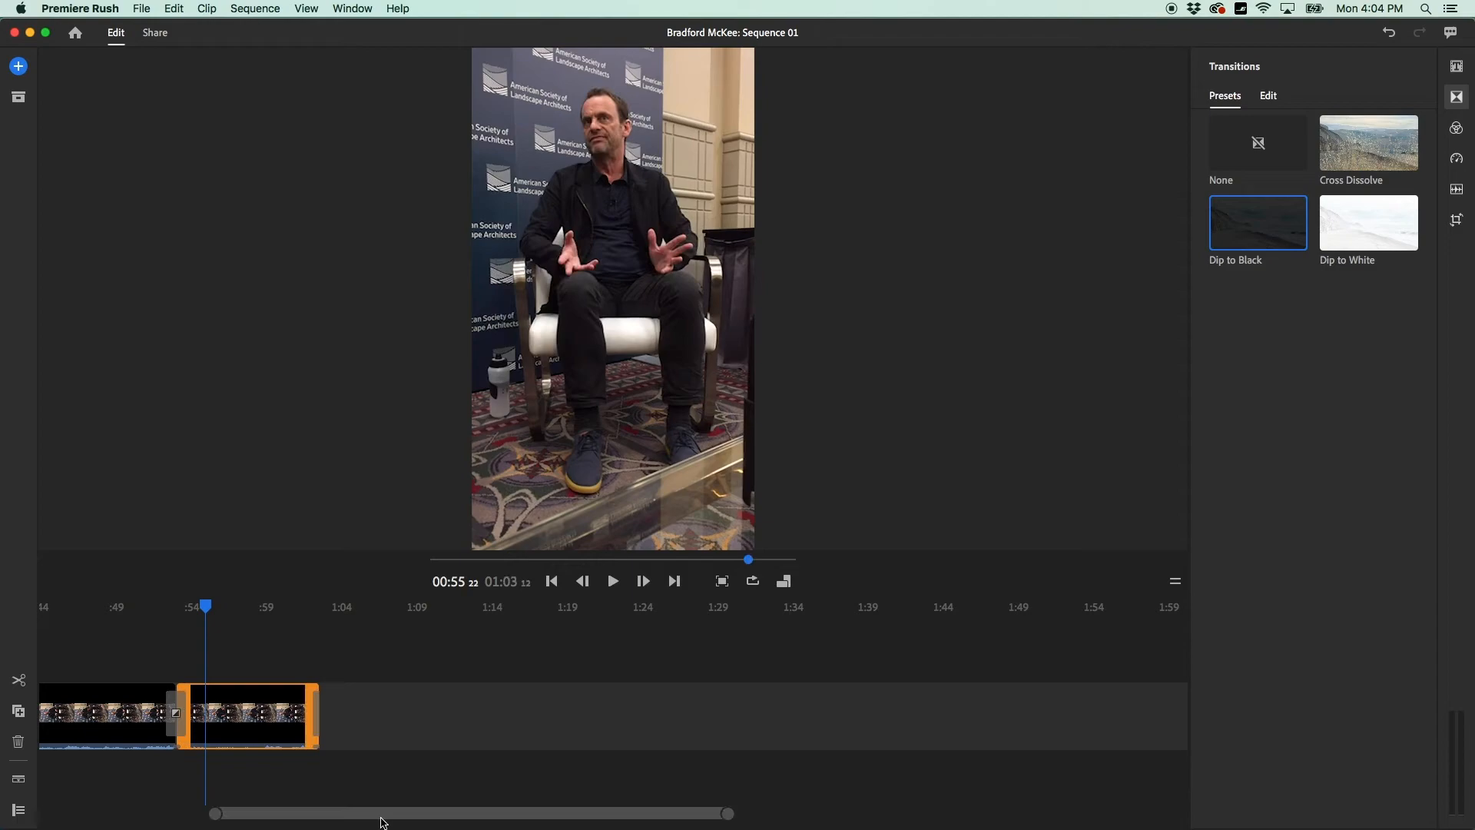
drag(382, 823, 181, 816)
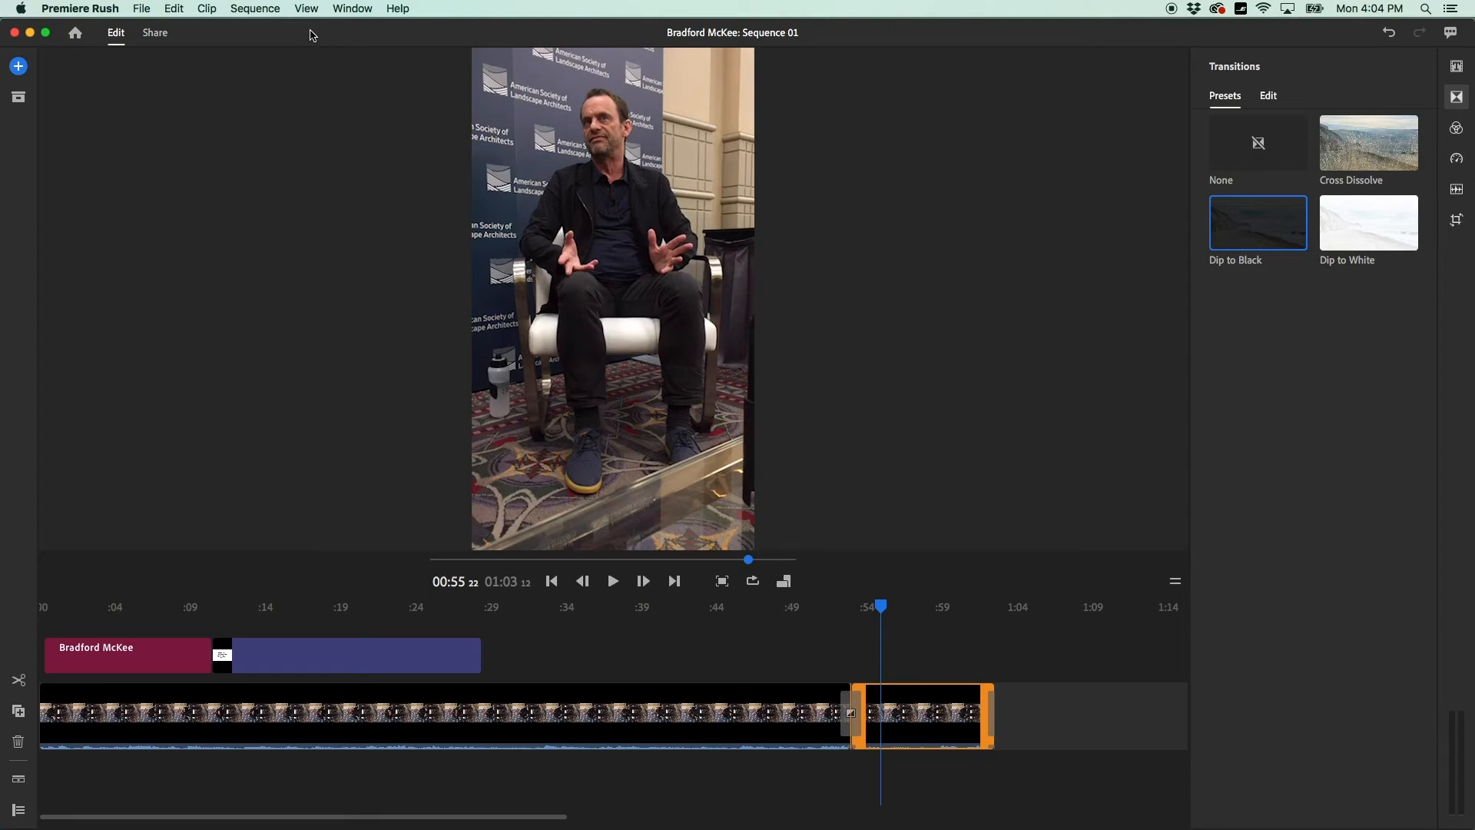
mouse_move(311, 35)
mouse_down()
mouse_move(407, 40)
mouse_move(304, 42)
mouse_up()
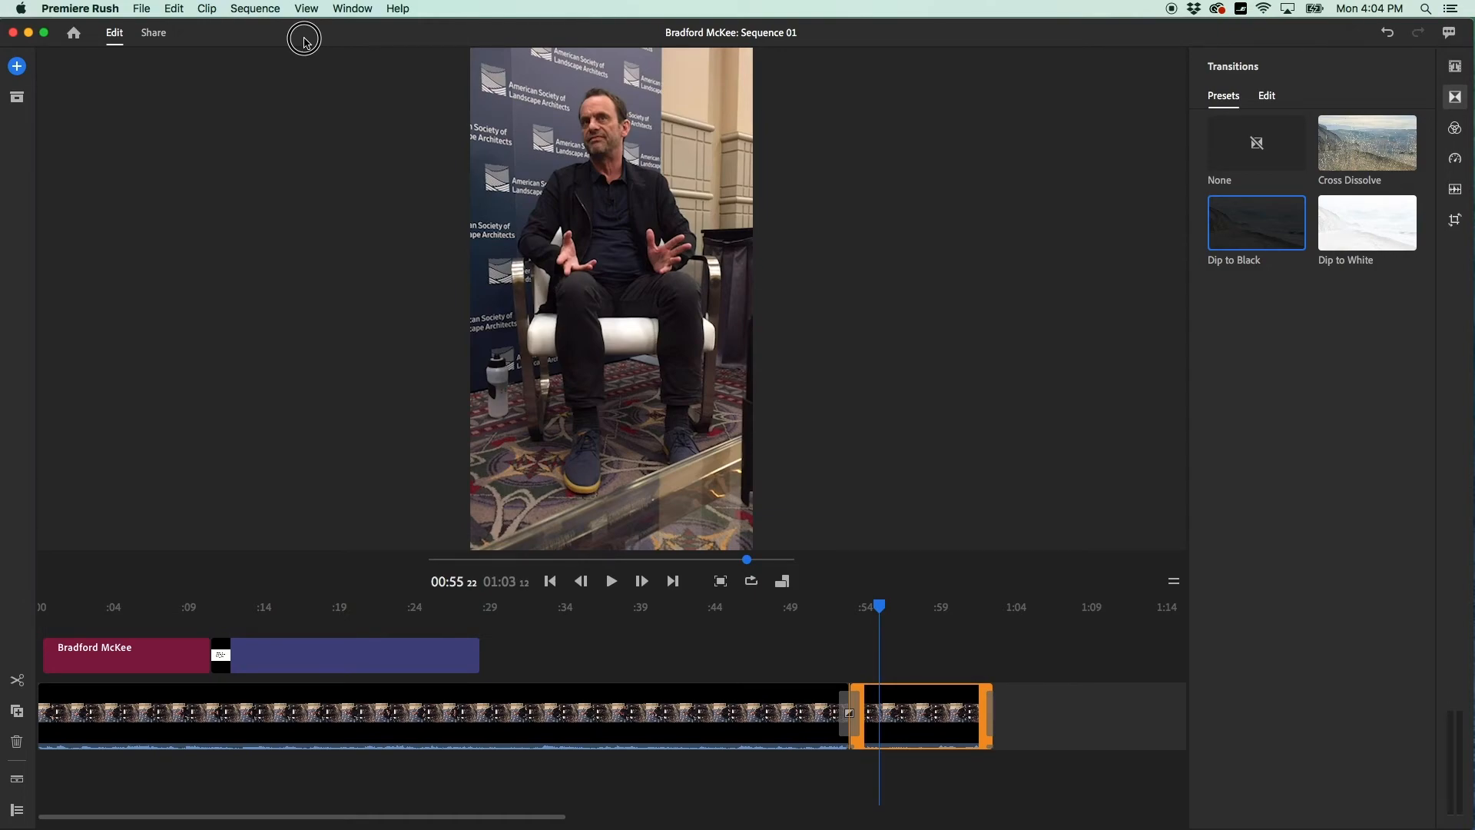
mouse_move(304, 41)
mouse_down()
mouse_move(340, 45)
mouse_move(323, 44)
mouse_up()
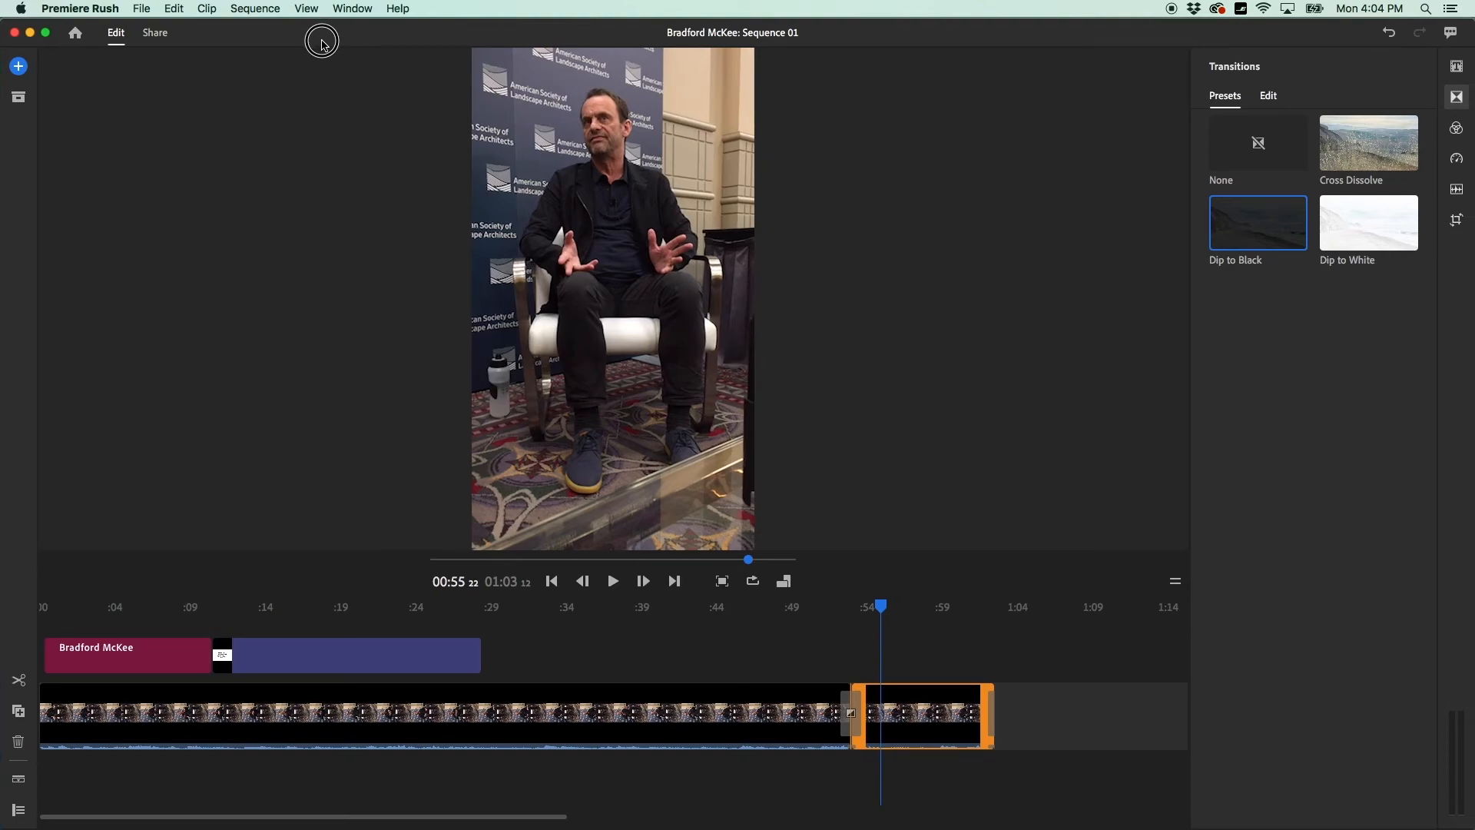
drag(323, 44, 324, 45)
drag(234, 32, 431, 33)
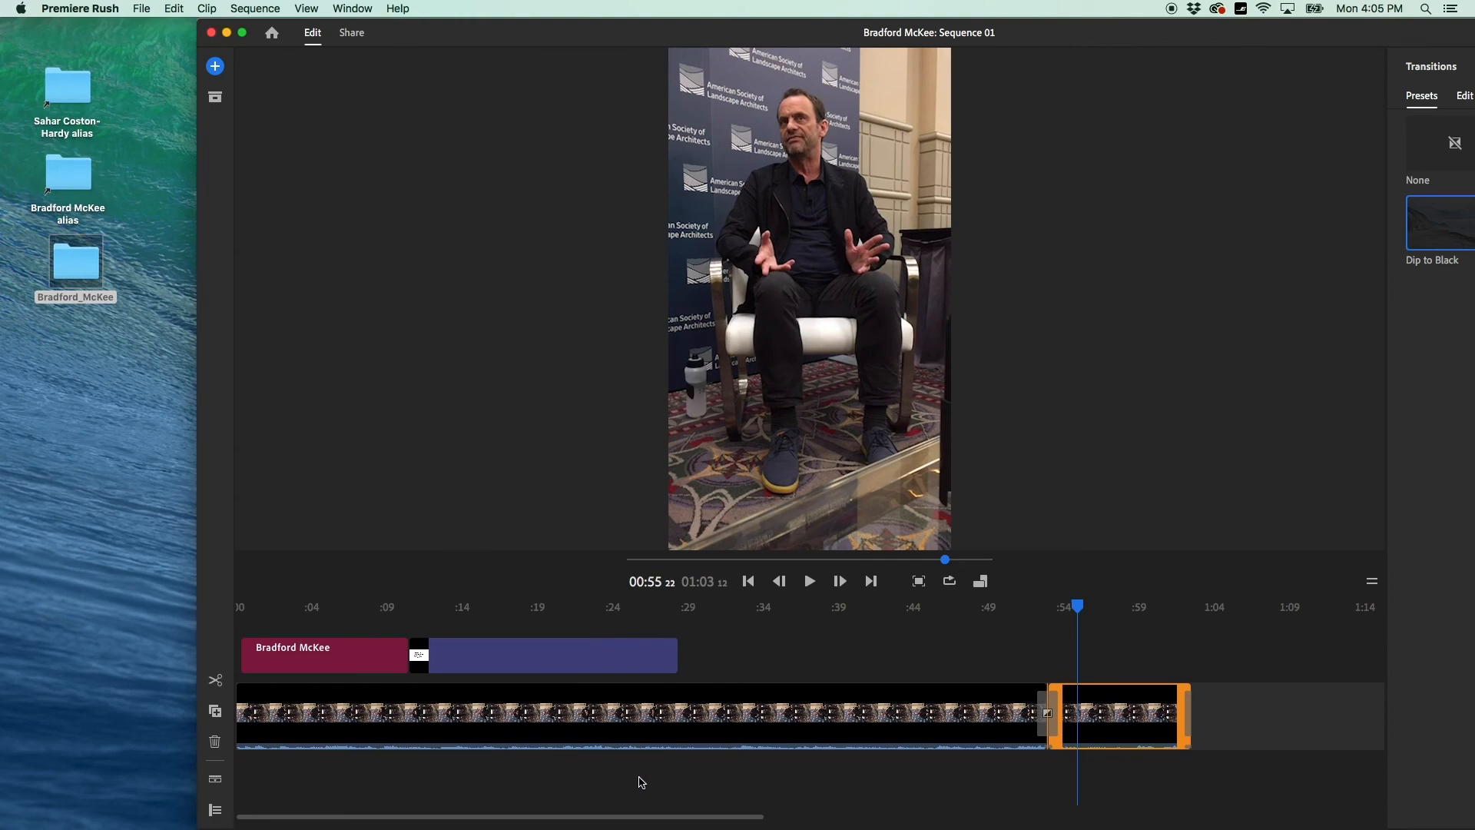
drag(422, 28, 427, 28)
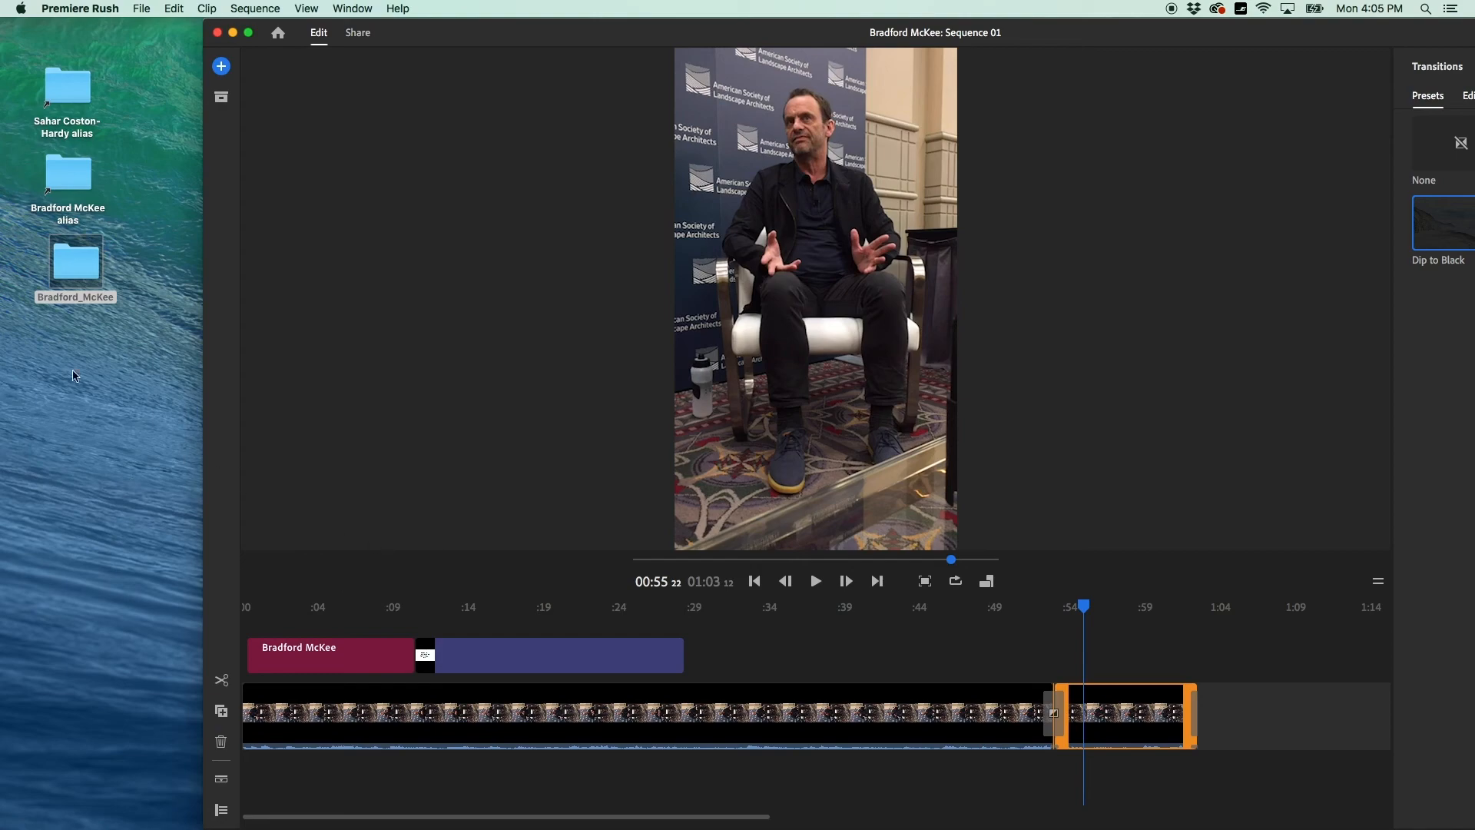
click(58, 291)
double_click(58, 290)
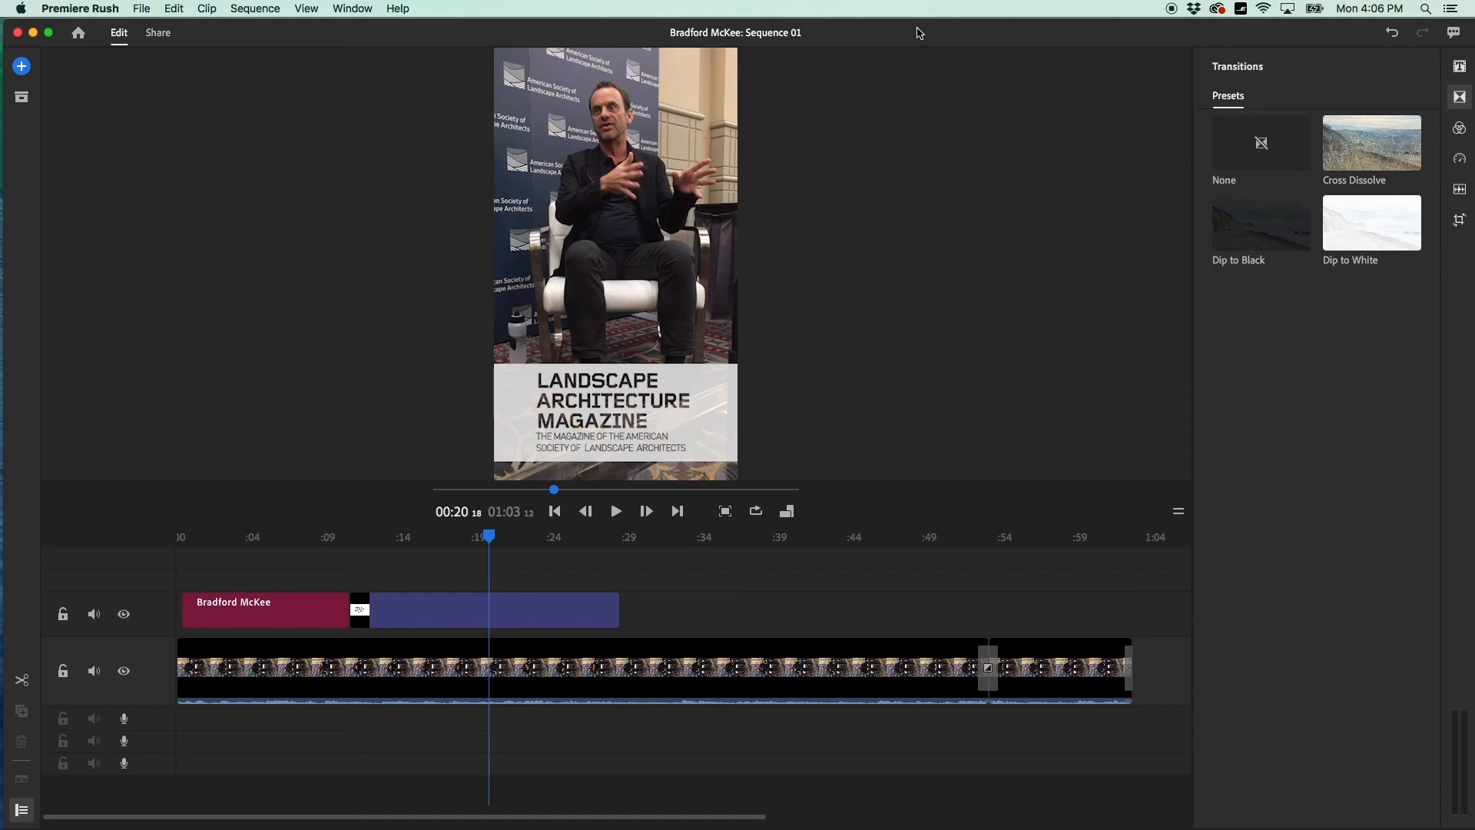
drag(908, 31, 889, 35)
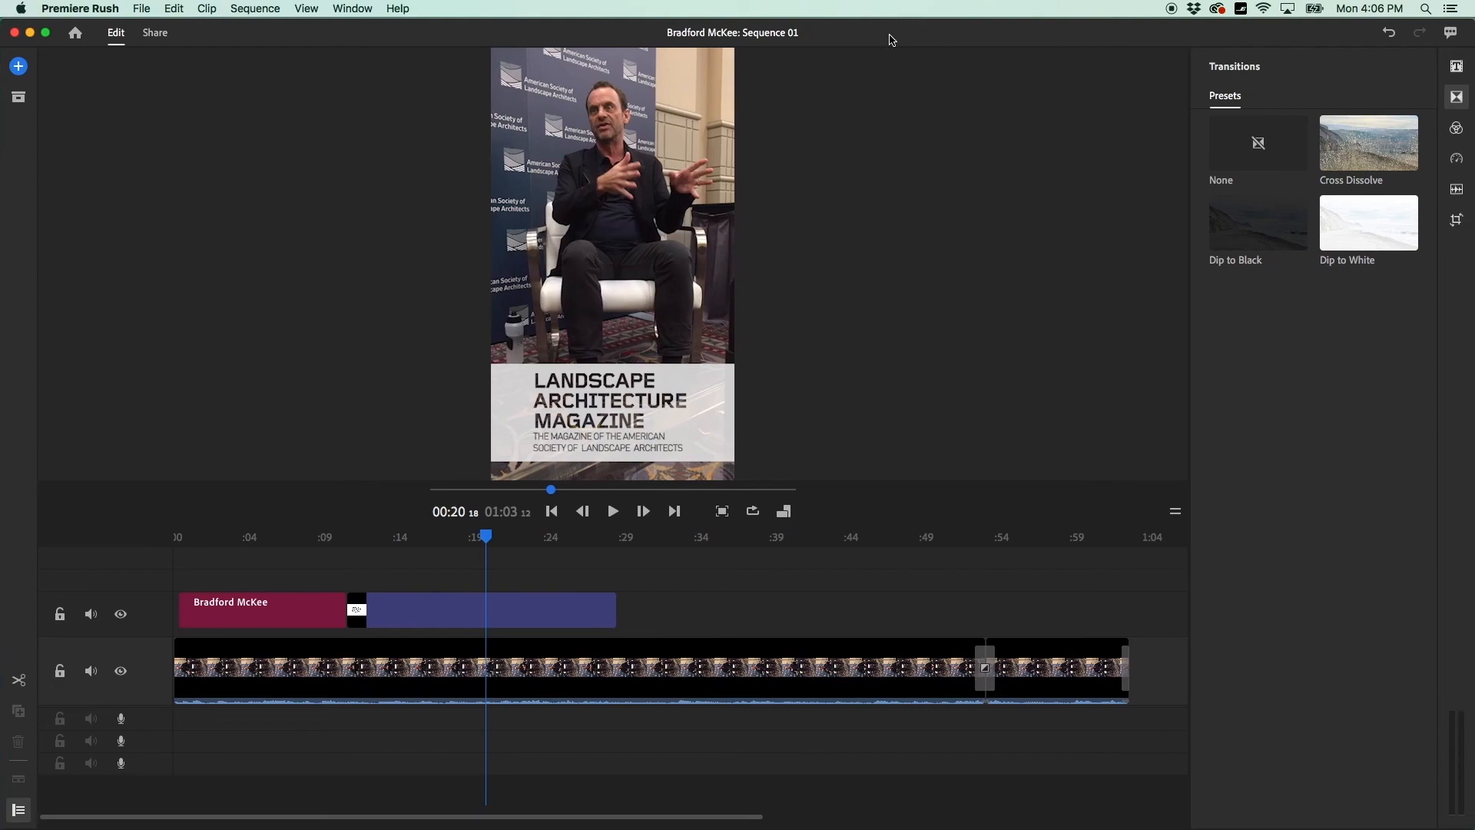
mouse_move(345, 33)
mouse_down()
mouse_move(361, 33)
mouse_move(346, 33)
mouse_up()
click(149, 7)
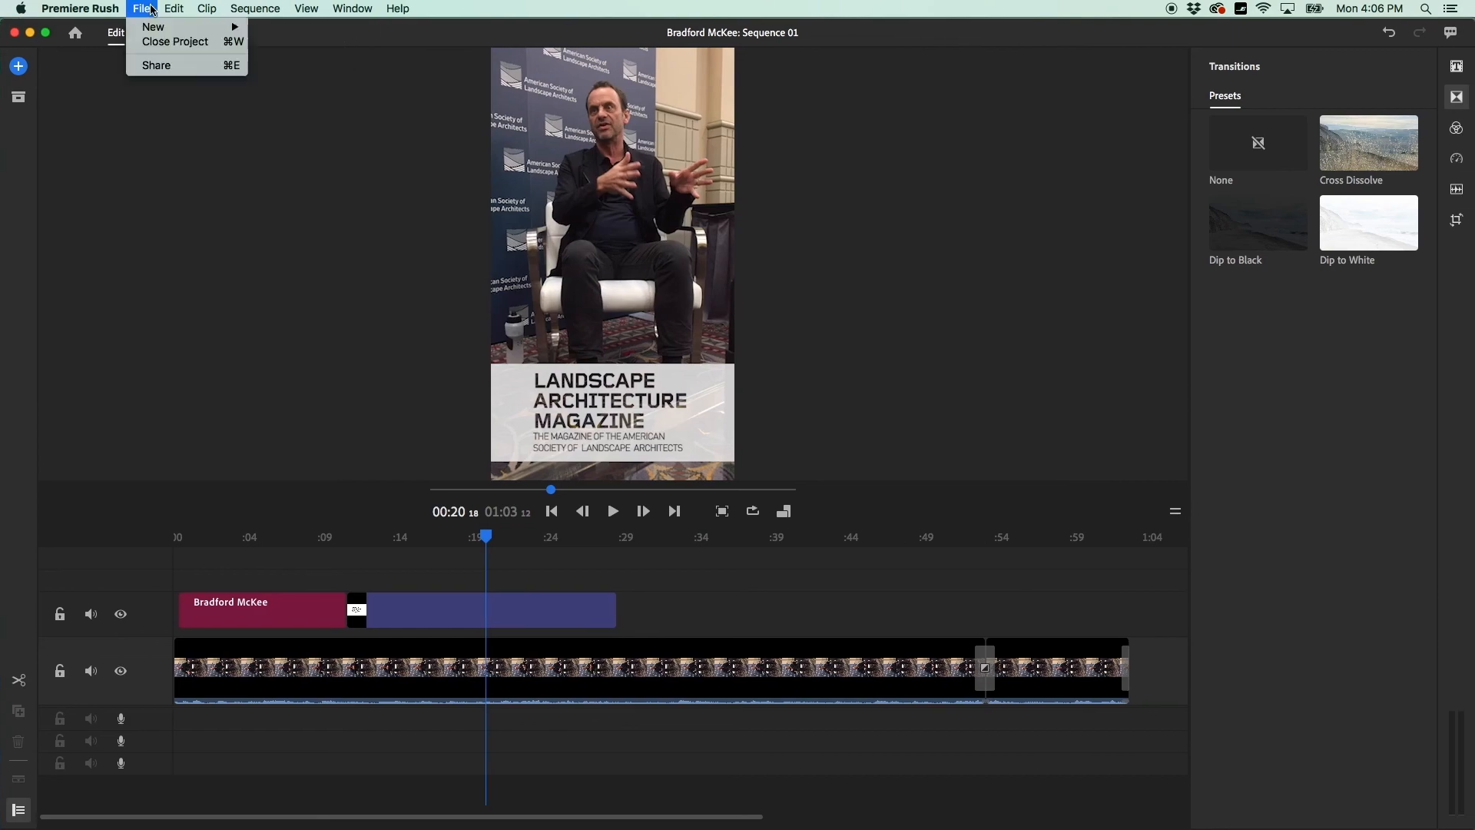
click(151, 67)
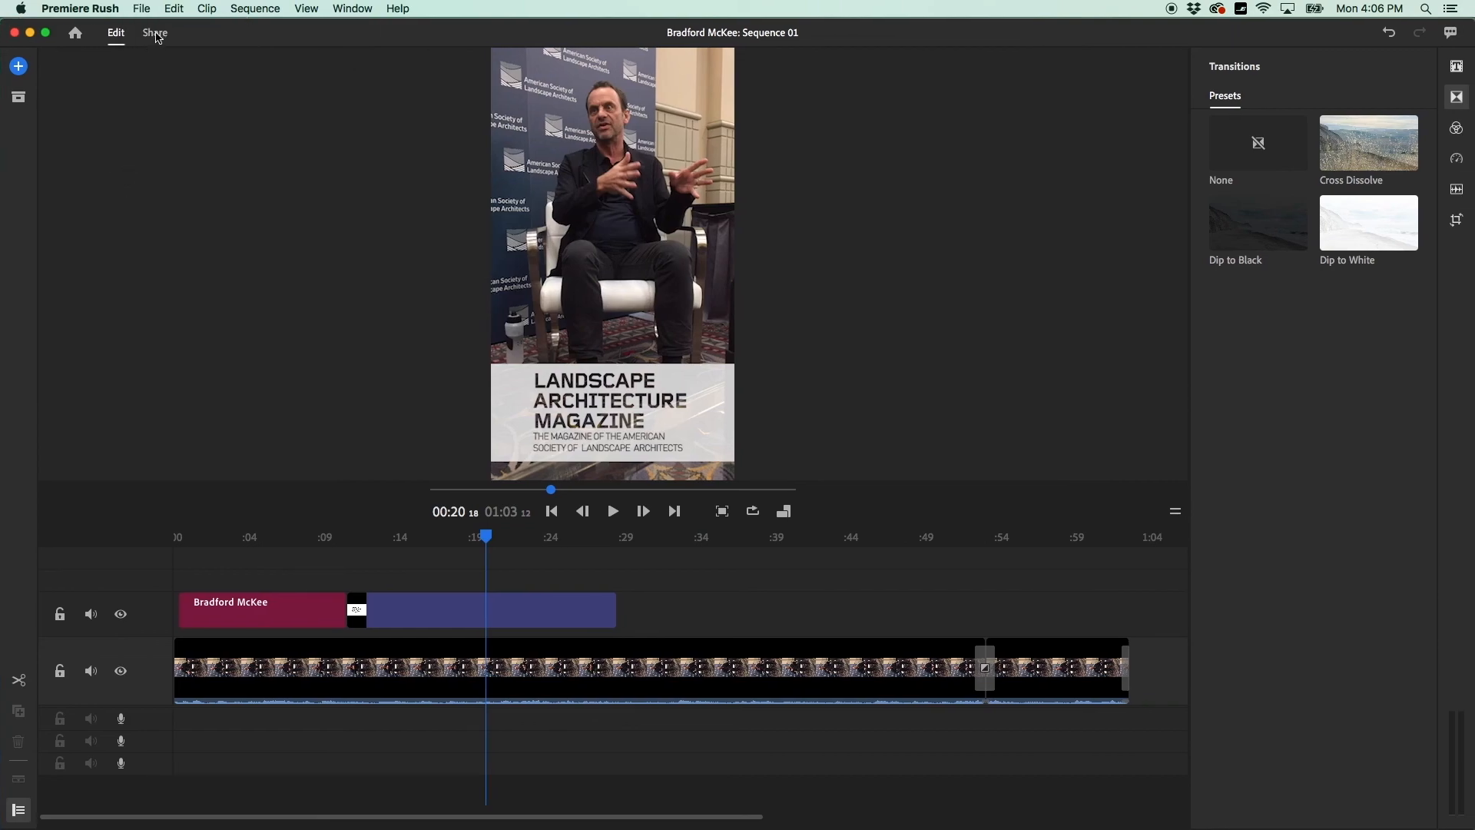
click(157, 35)
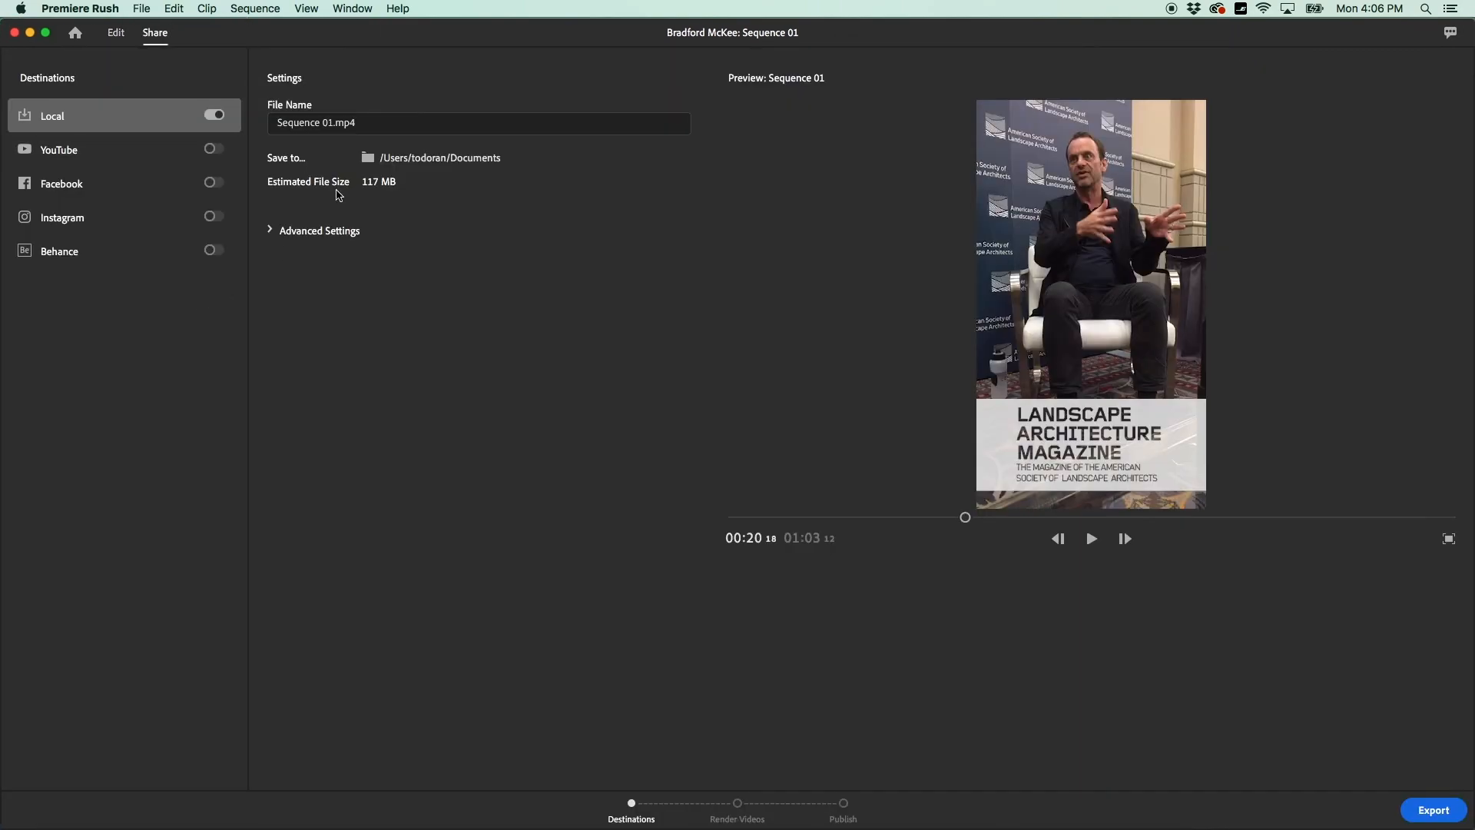
click(447, 163)
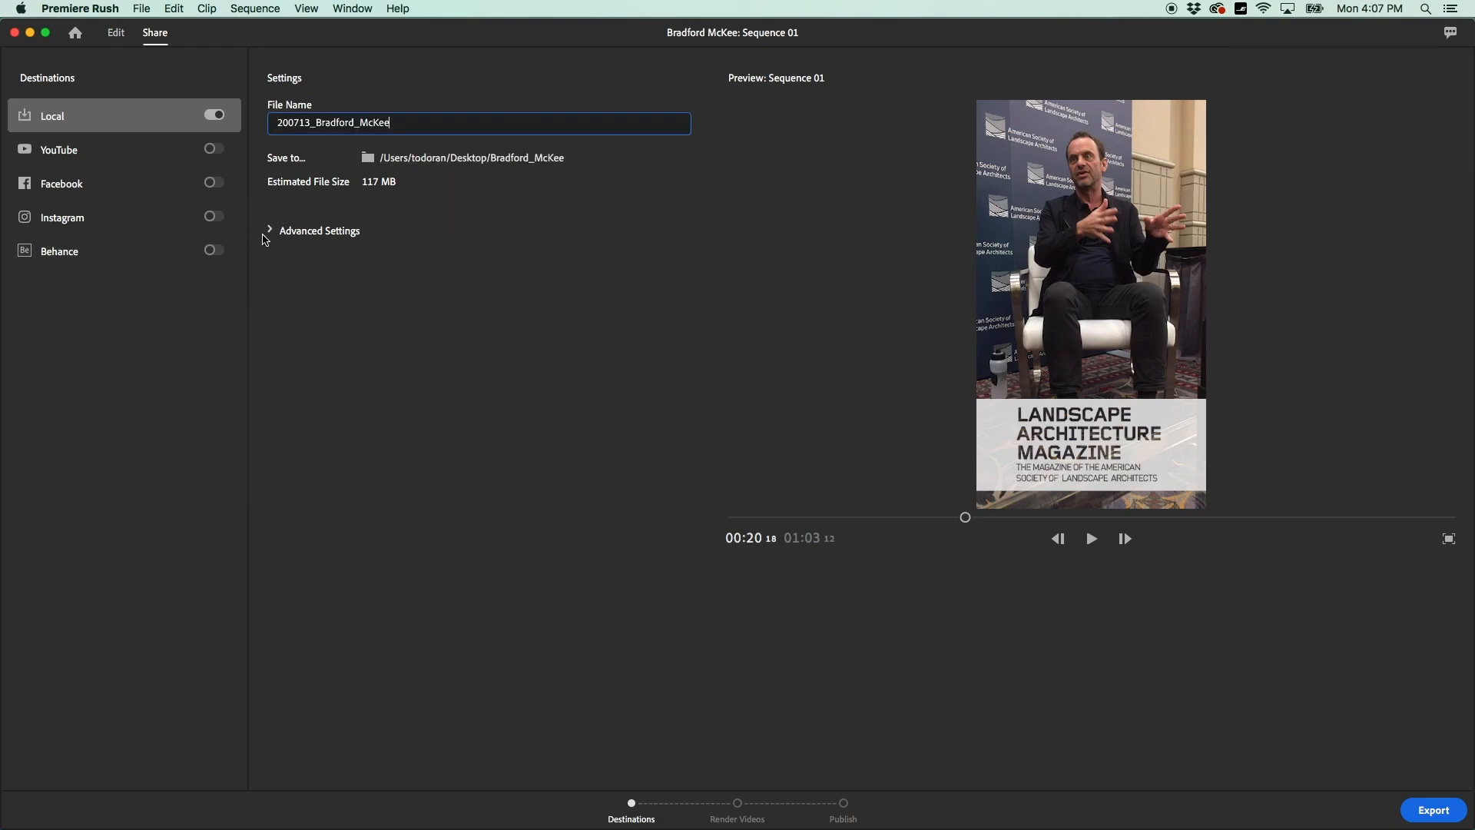
click(270, 229)
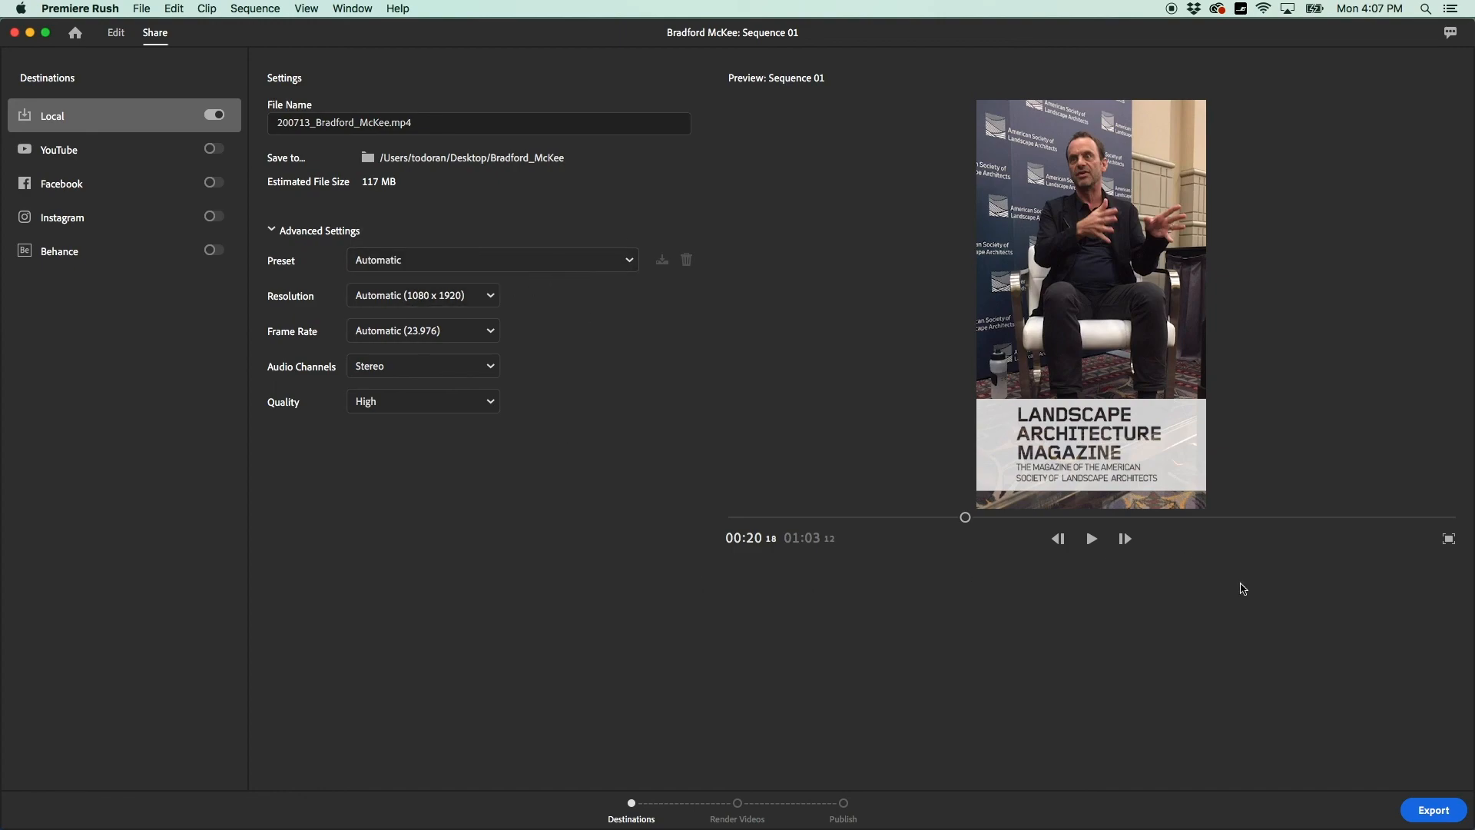
click(1433, 809)
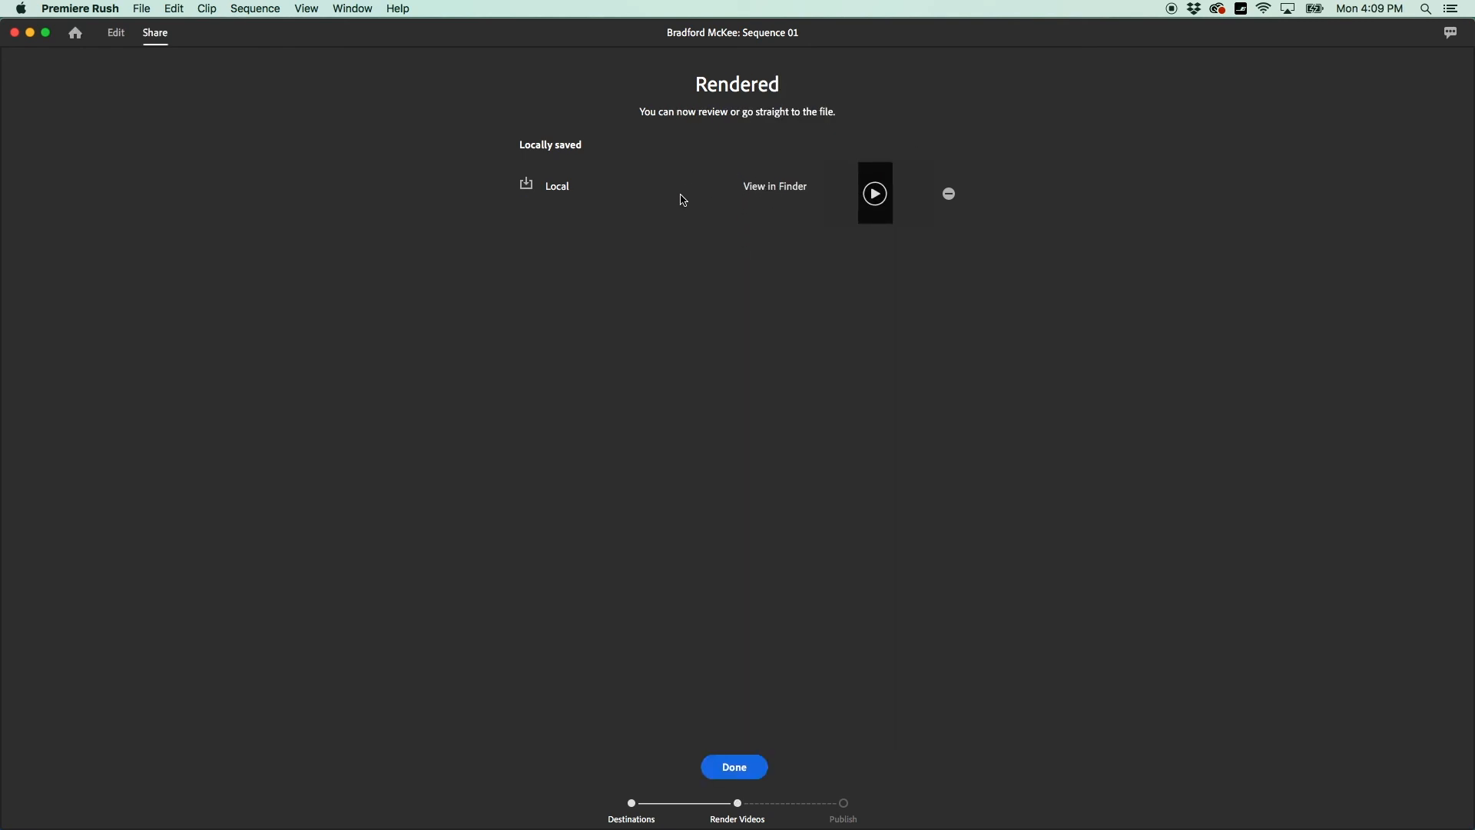
click(766, 192)
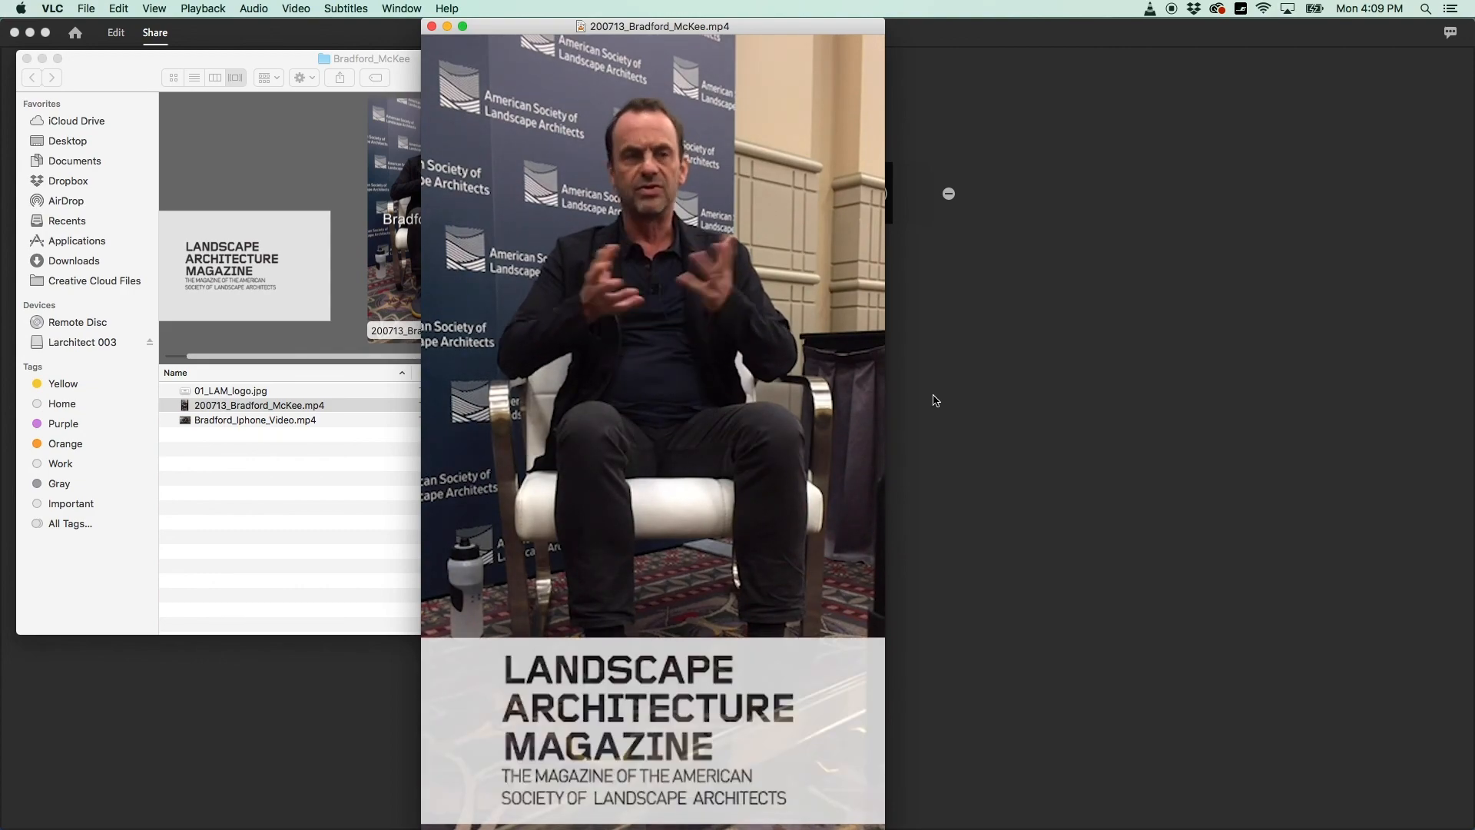
key(space)
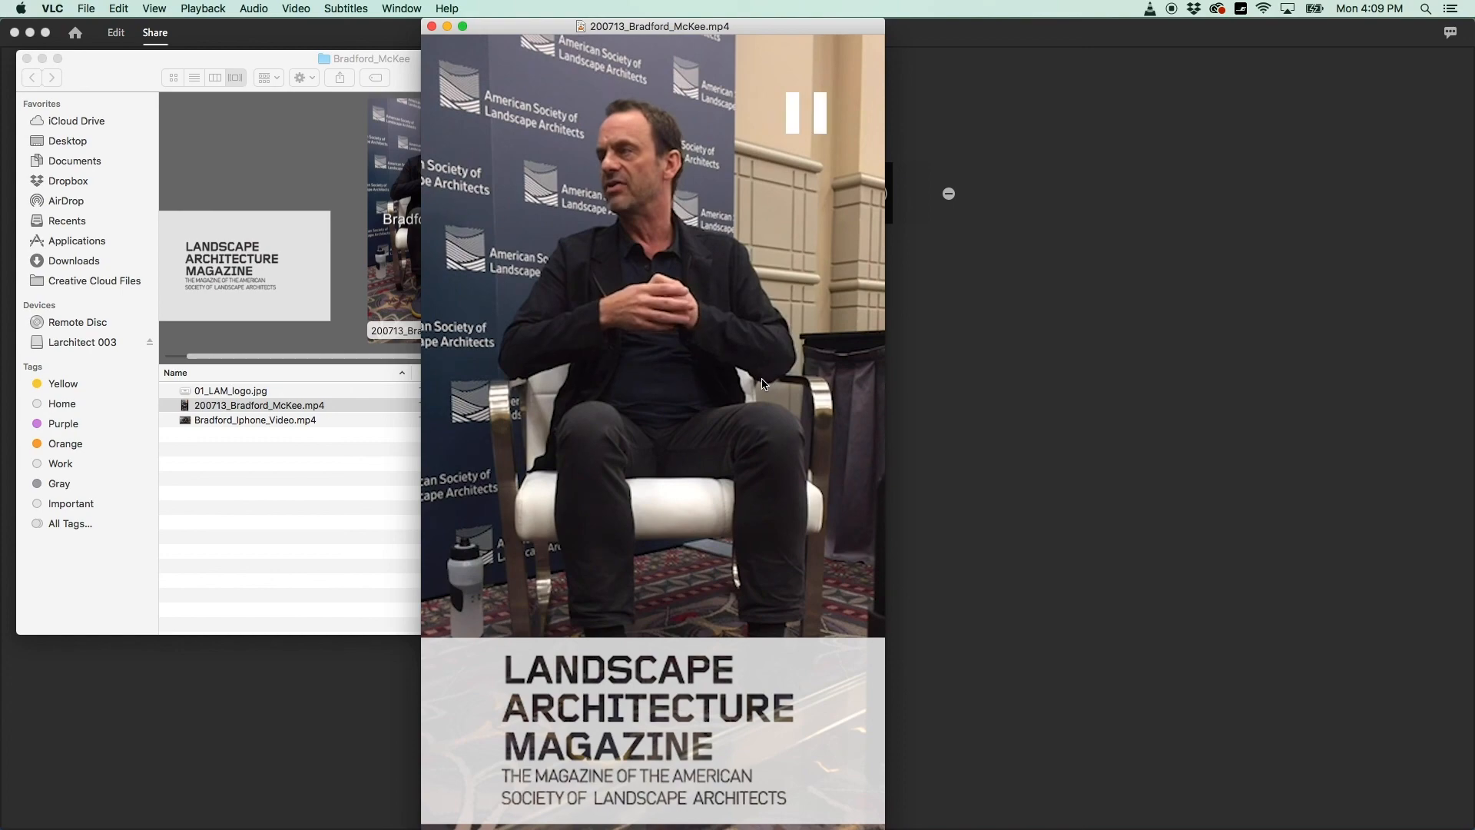
click(432, 27)
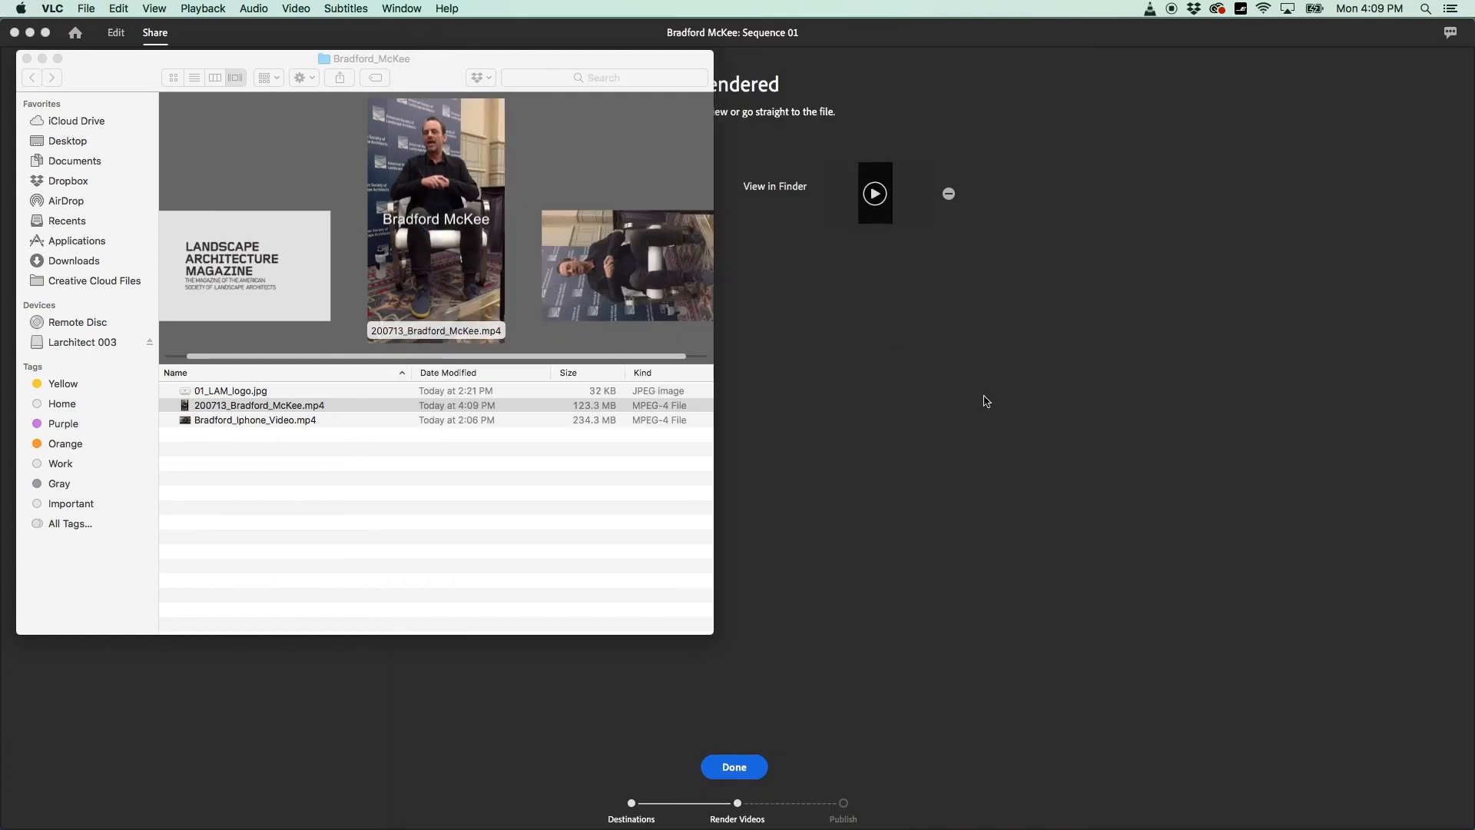